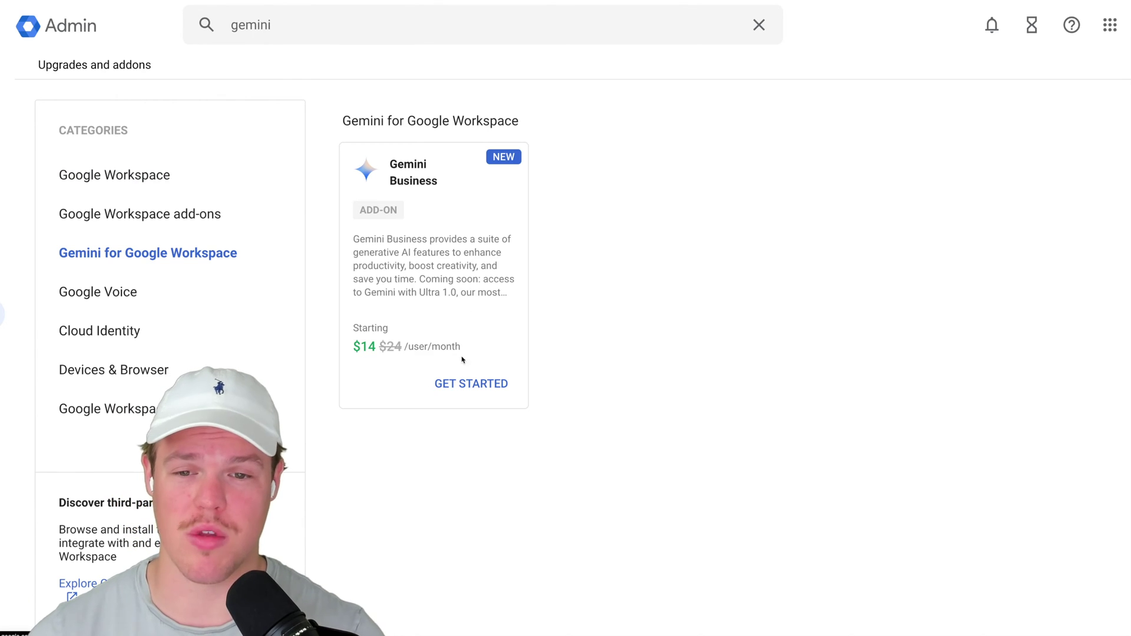
- Search 'gemini' and start a Gemini Business subscription, continuing past the product details
click(365, 17)
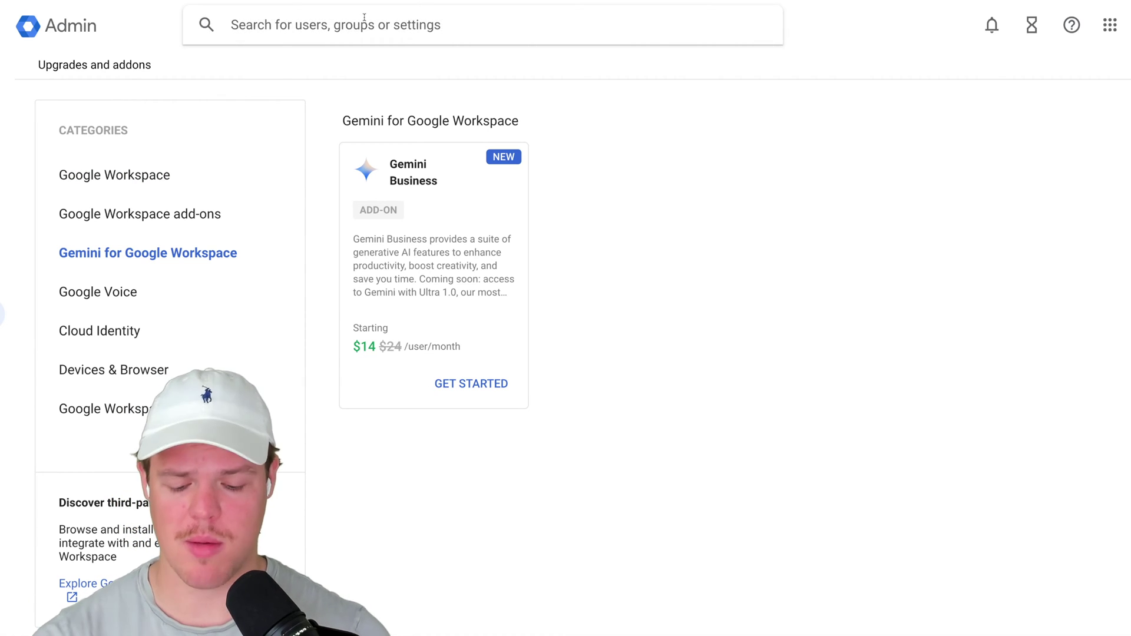
text(gemini)
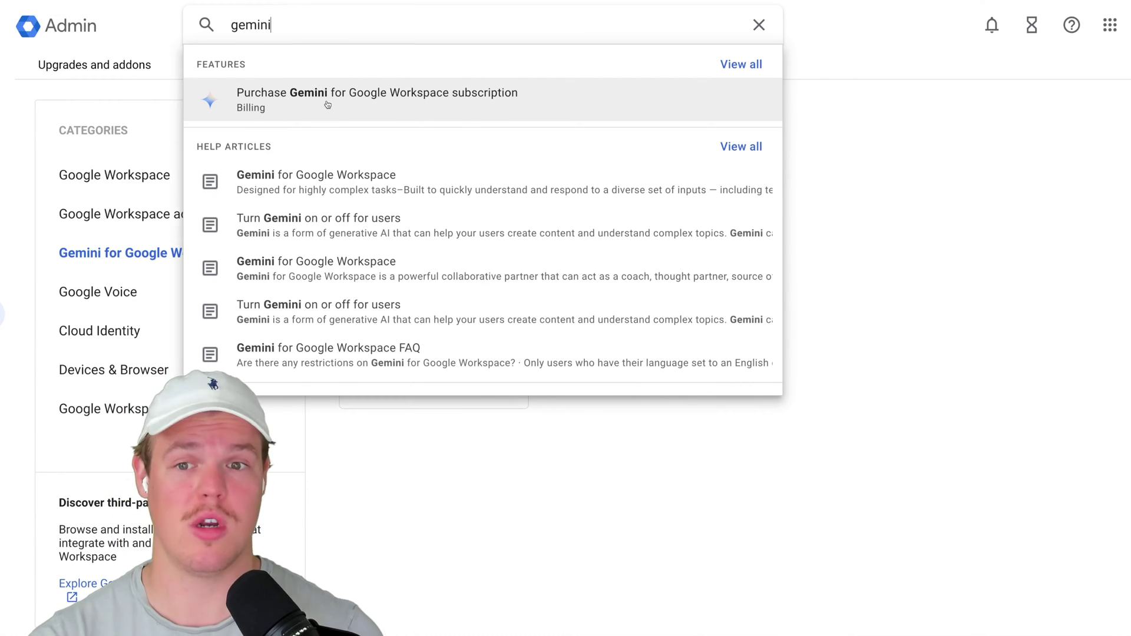
click(326, 104)
click(476, 375)
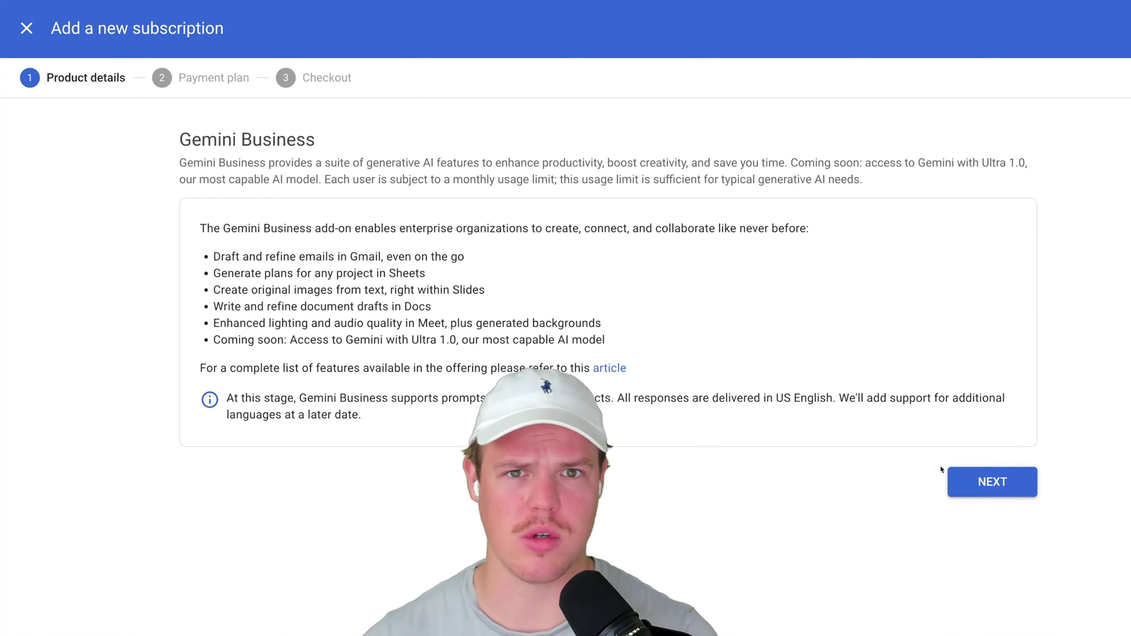
click(993, 482)
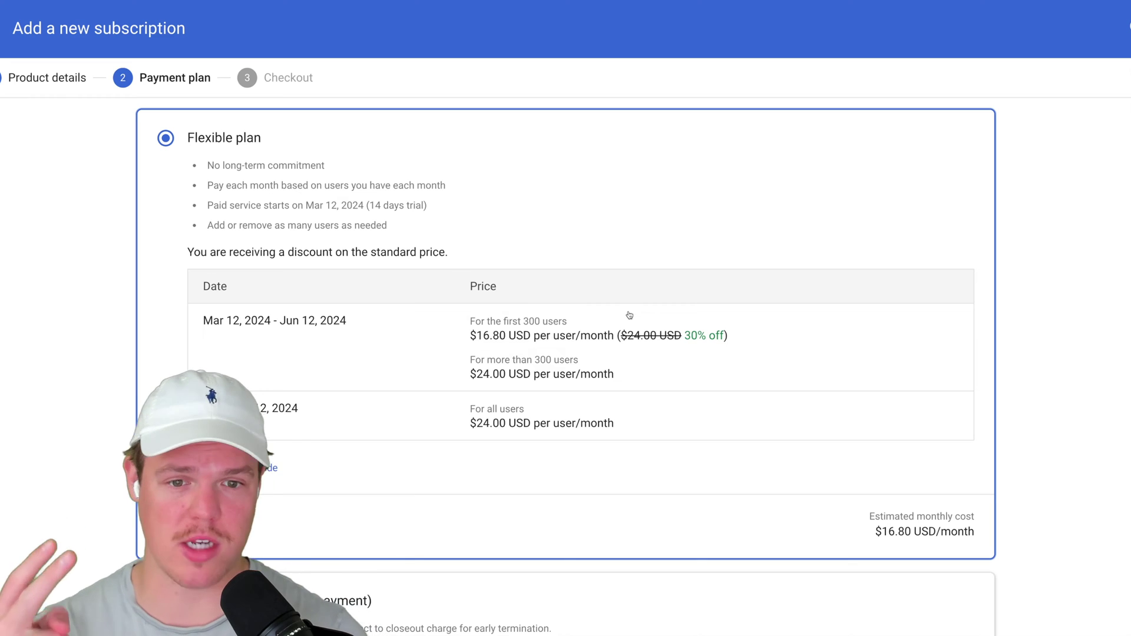
- Compare the Flexible and Annual plan prices and check out with the Flexible plan at $16.80/month
scroll(630, 315, down, 1)
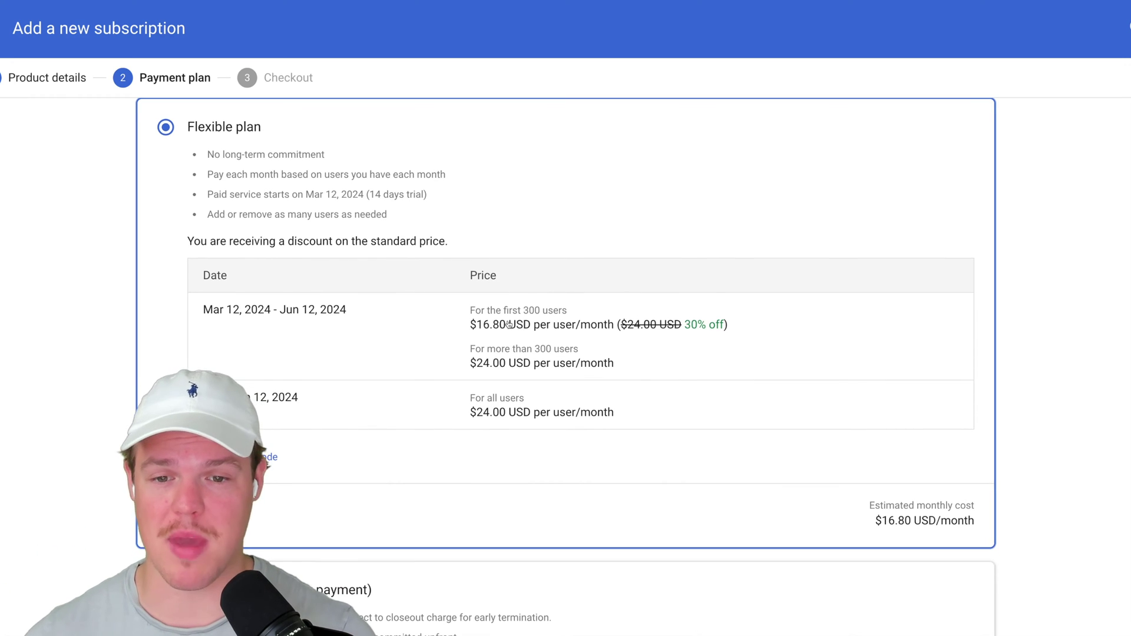
scroll(607, 351, down, 4)
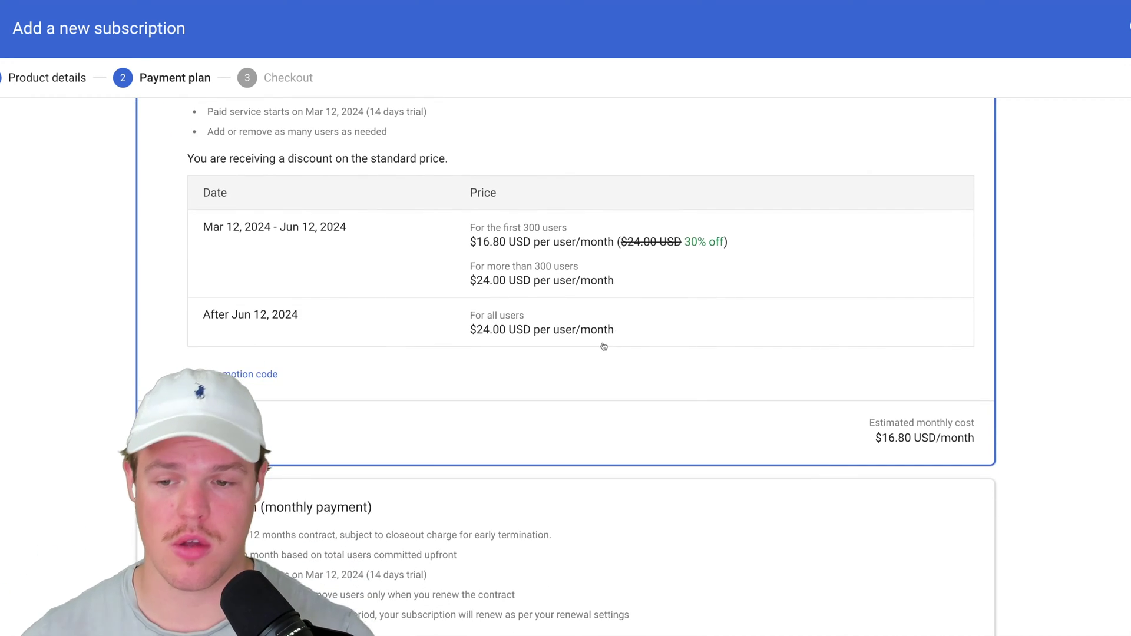
scroll(604, 346, down, 2)
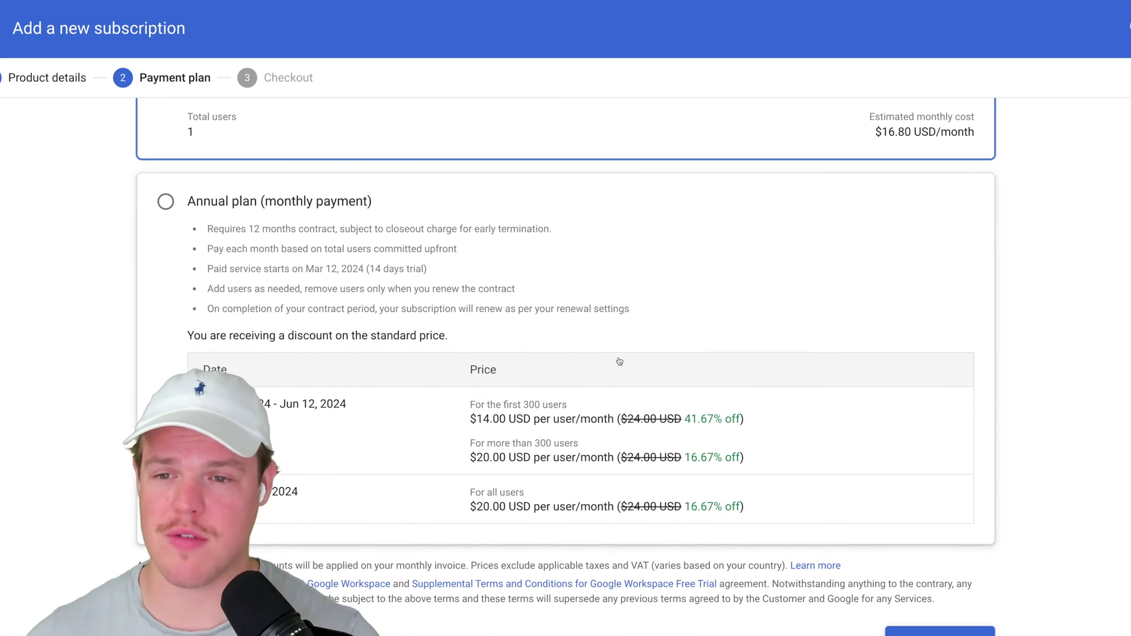
scroll(619, 362, down, 1)
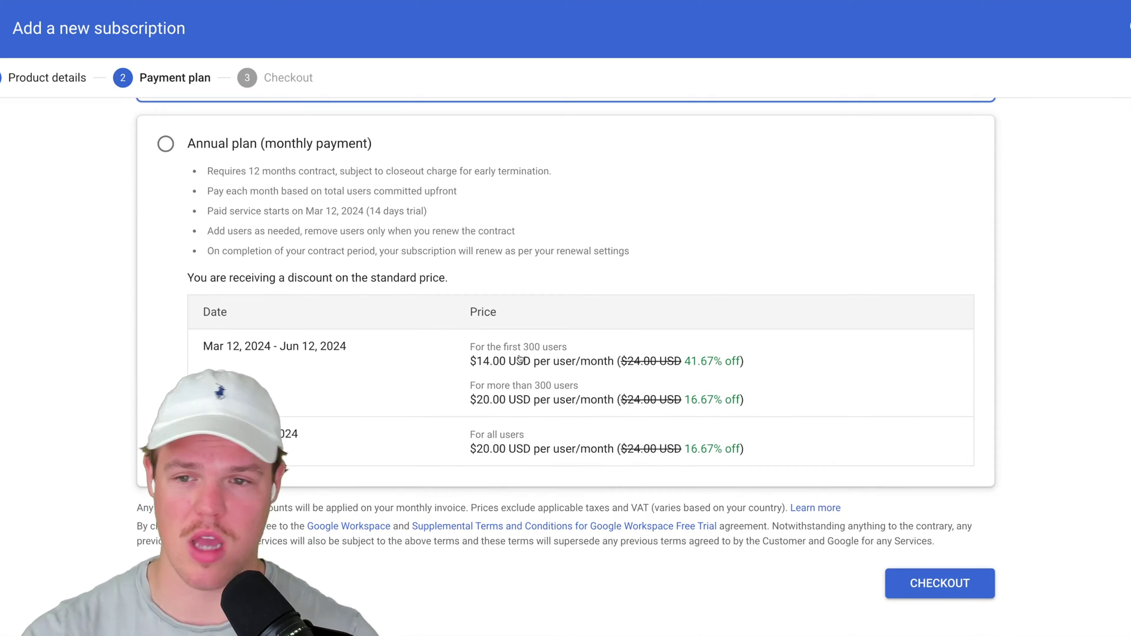
scroll(519, 357, up, 4)
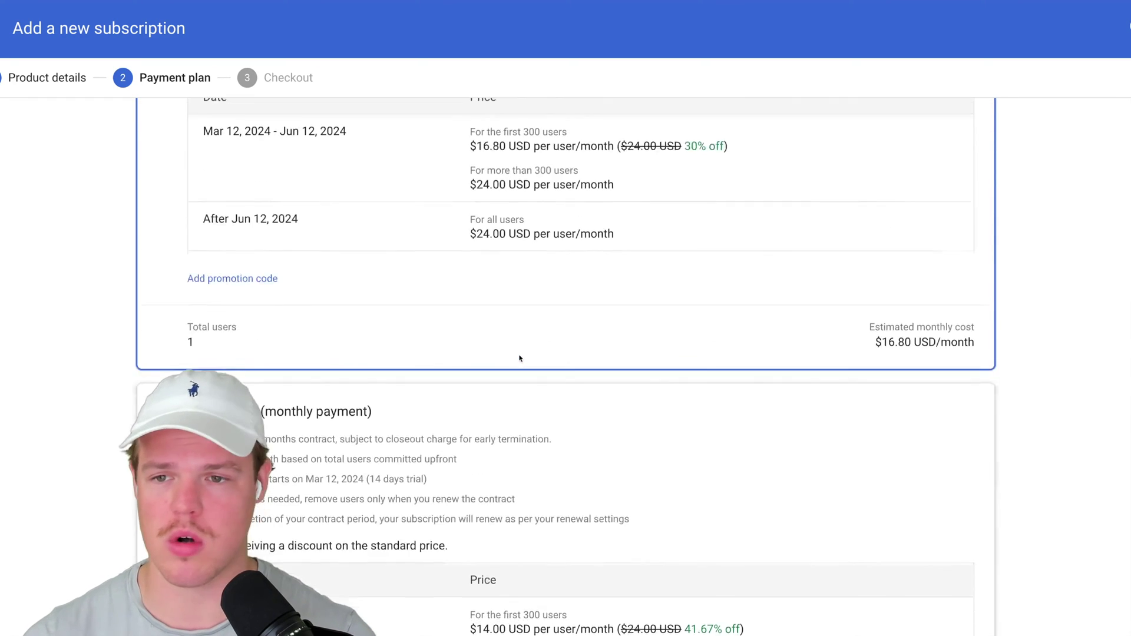
scroll(520, 358, up, 4)
scroll(497, 348, down, 2)
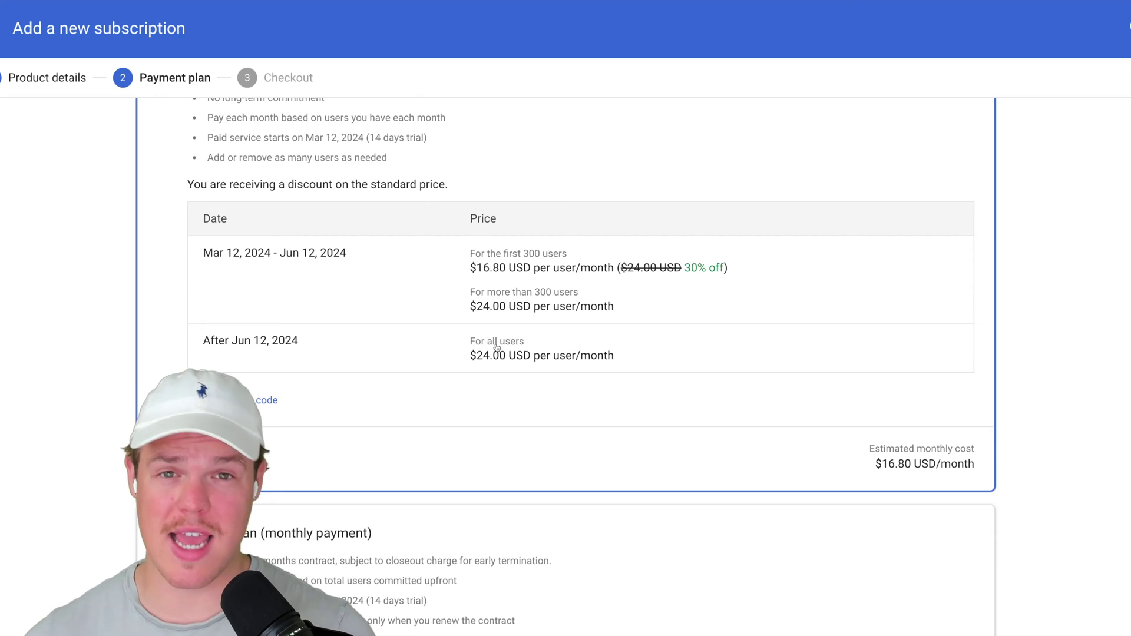
scroll(497, 349, down, 1)
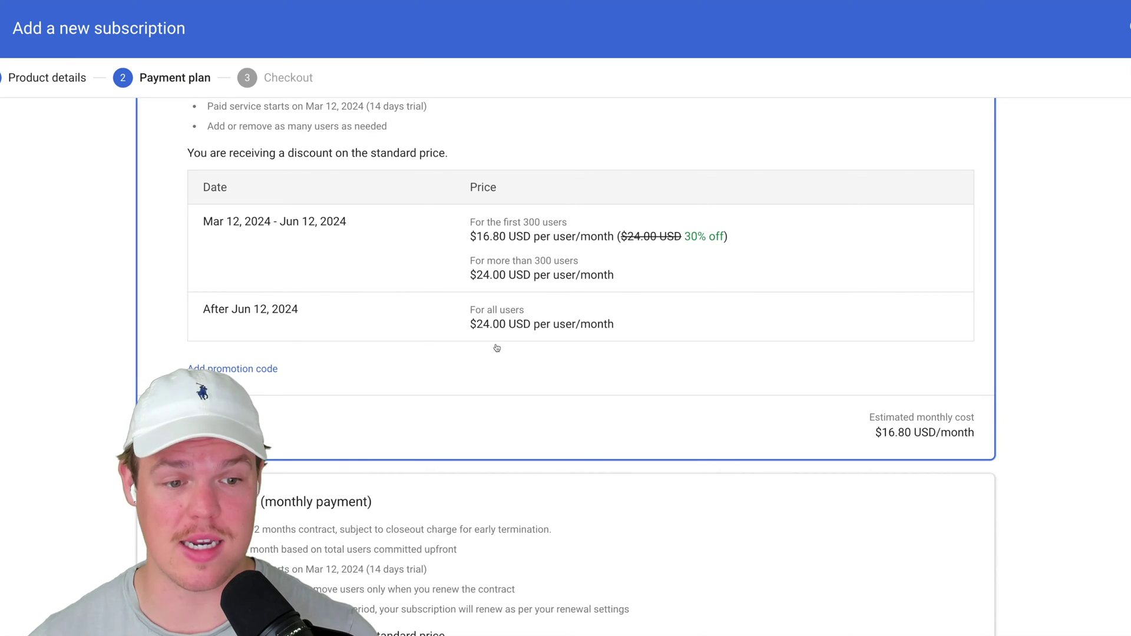
scroll(496, 348, up, 1)
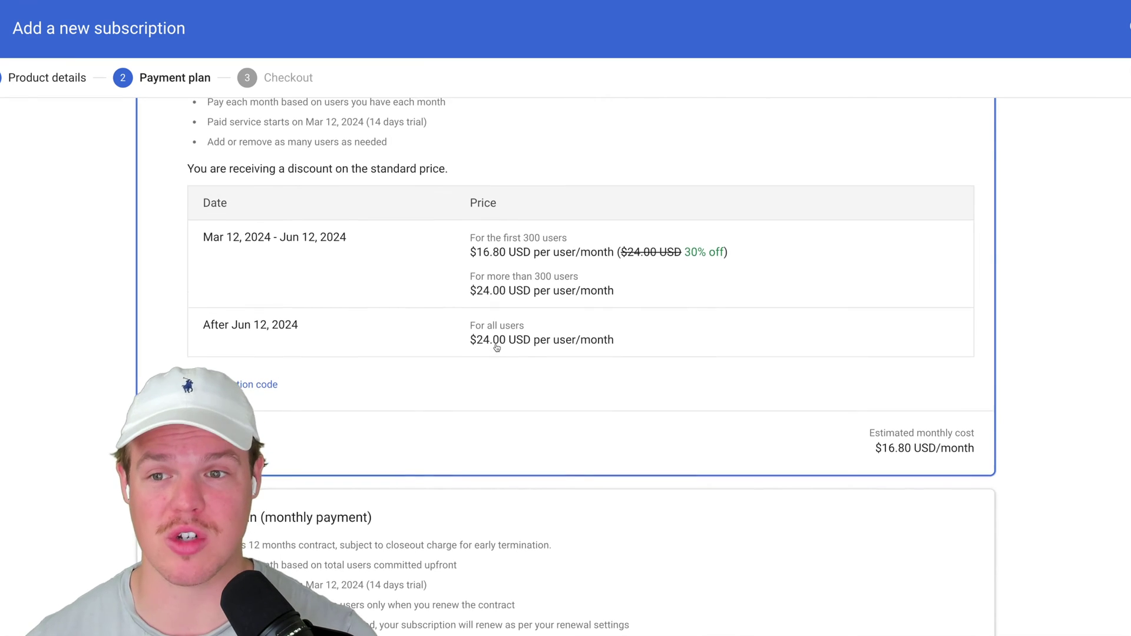
scroll(496, 348, down, 3)
scroll(497, 347, down, 4)
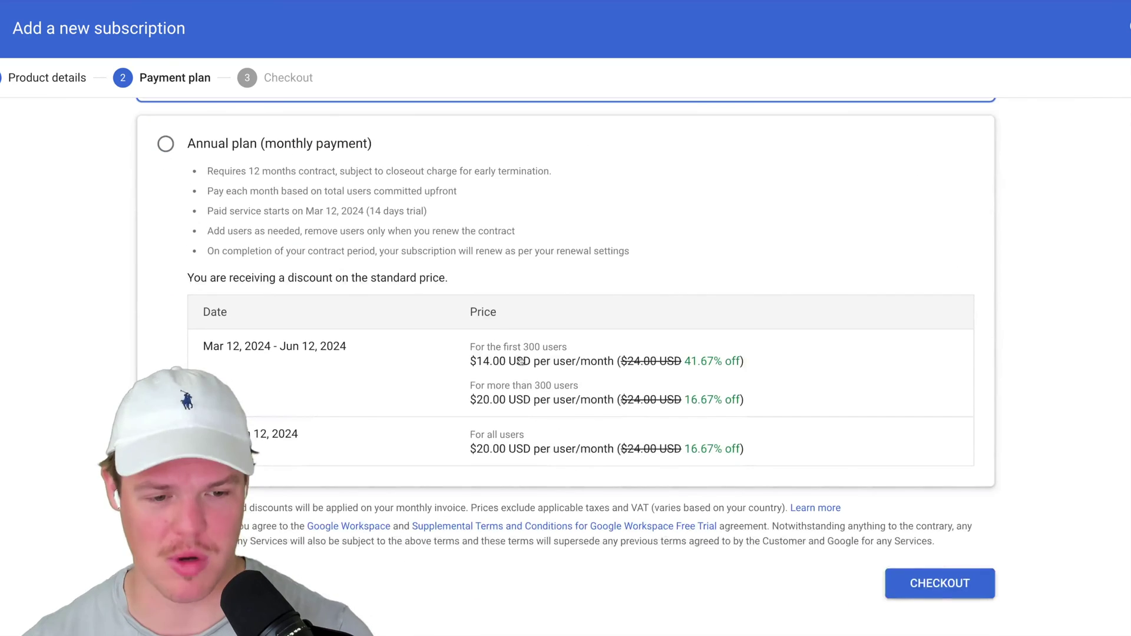
click(937, 619)
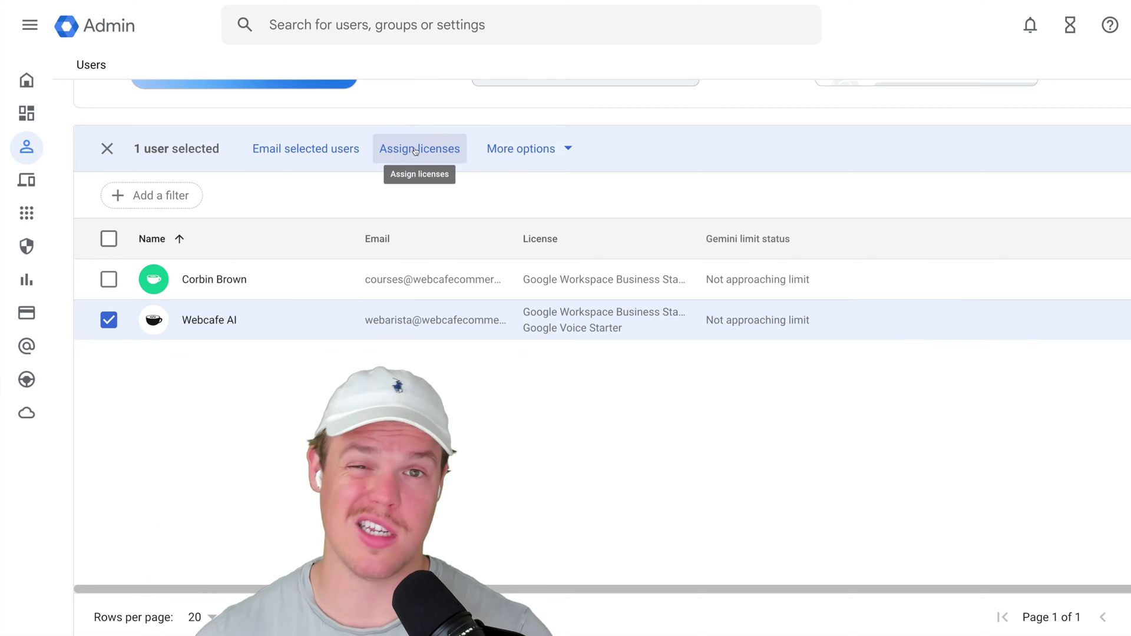
- Assign the Gemini Business (Trial period) license to the selected user
click(416, 150)
click(772, 283)
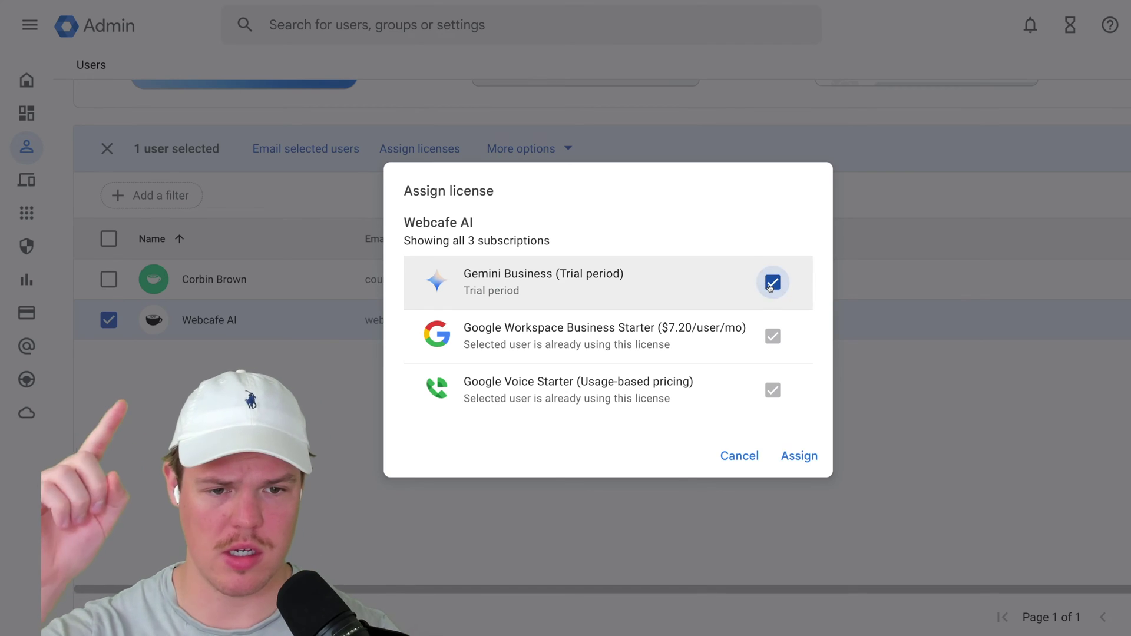
click(798, 456)
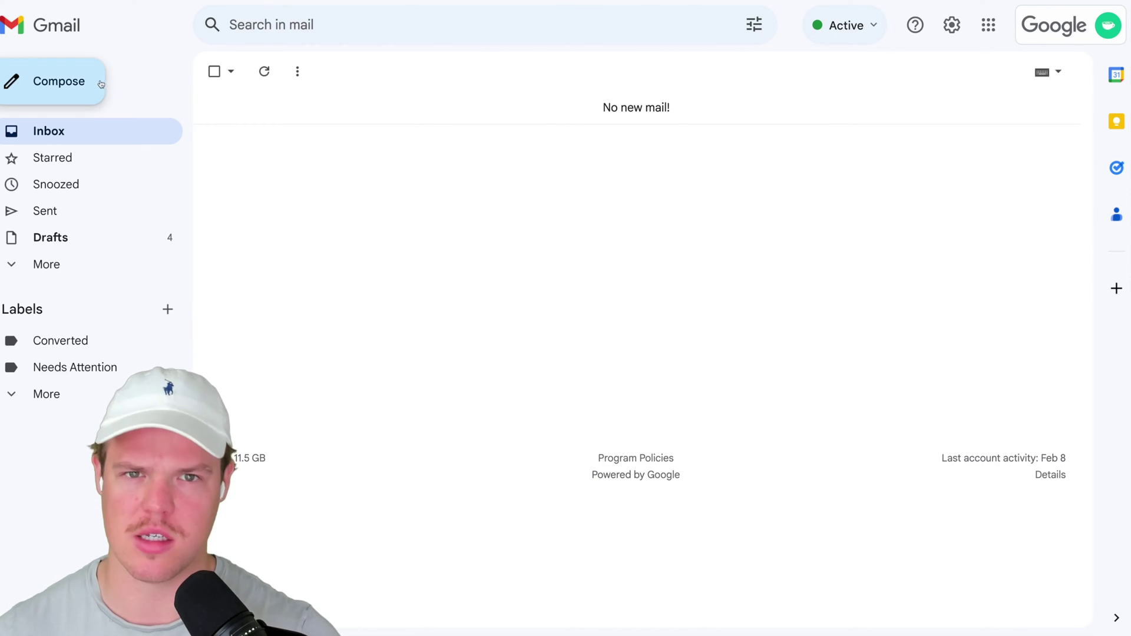
- Start a new email and bring up Gemini's Help me write options in it
click(90, 92)
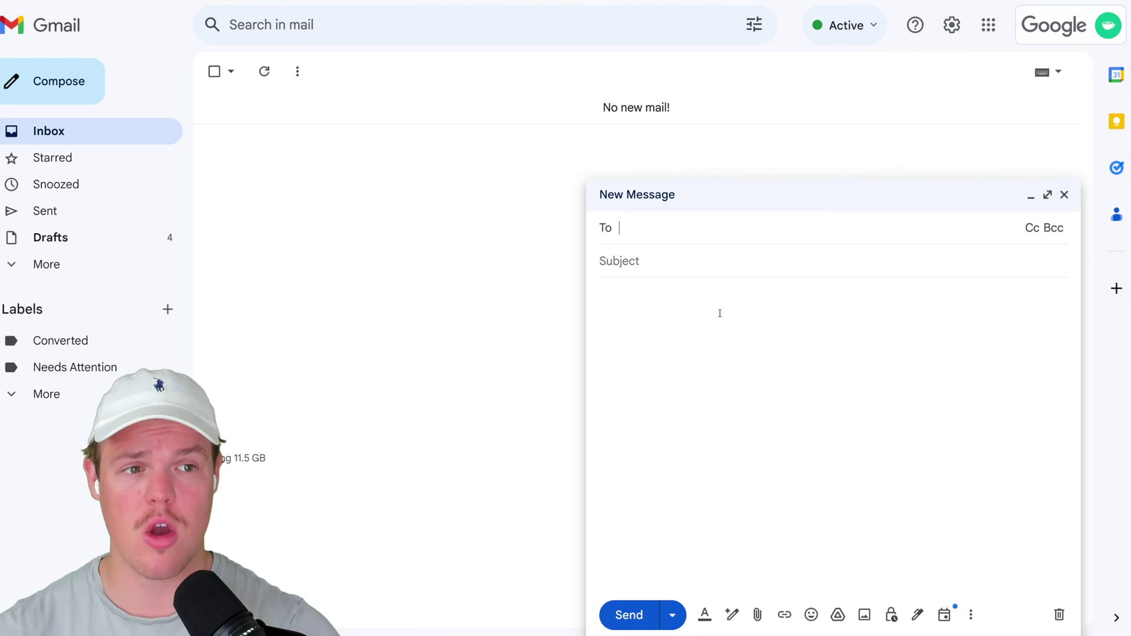
click(732, 615)
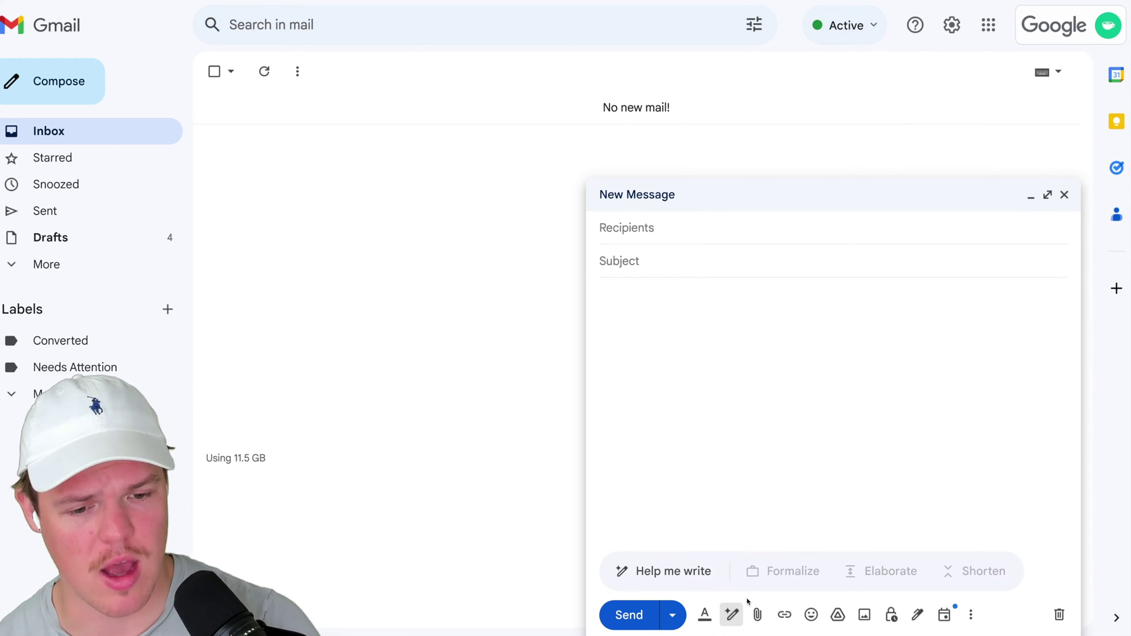
- Ask Help me write for an out-of-office email about taking Friday off for a Colorado hike
click(688, 557)
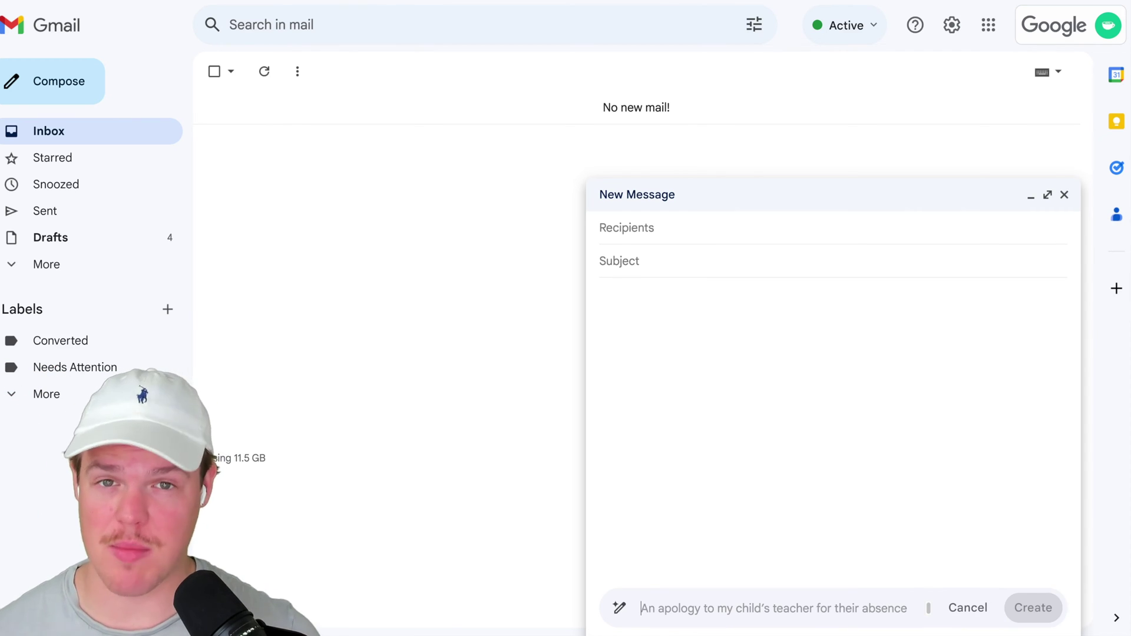
text(write an em)
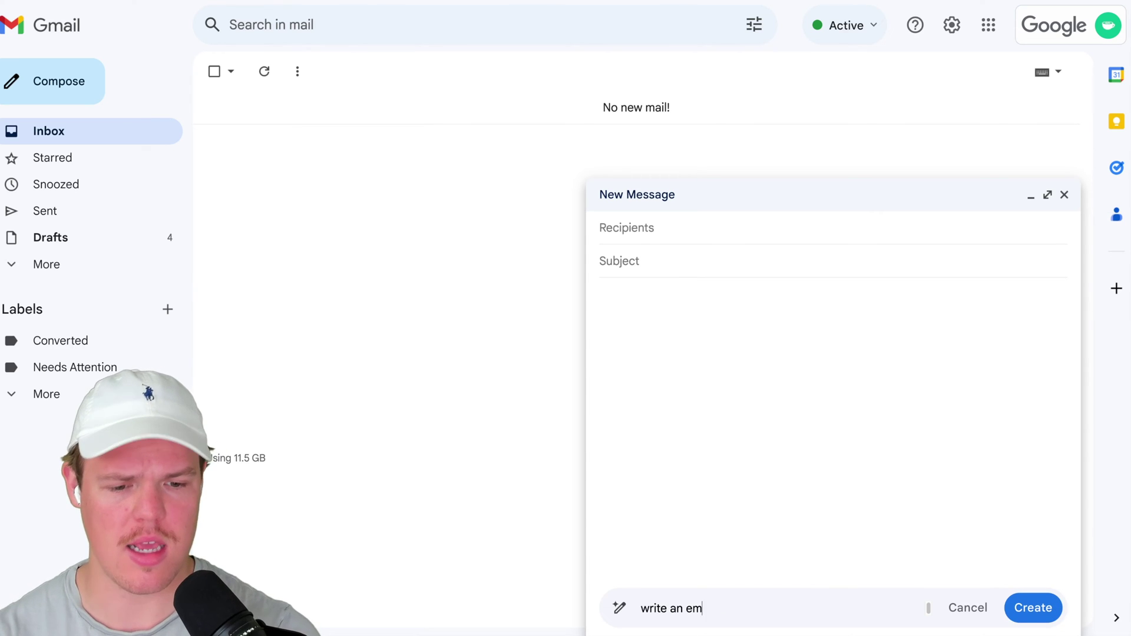
text(ail saying I will be )
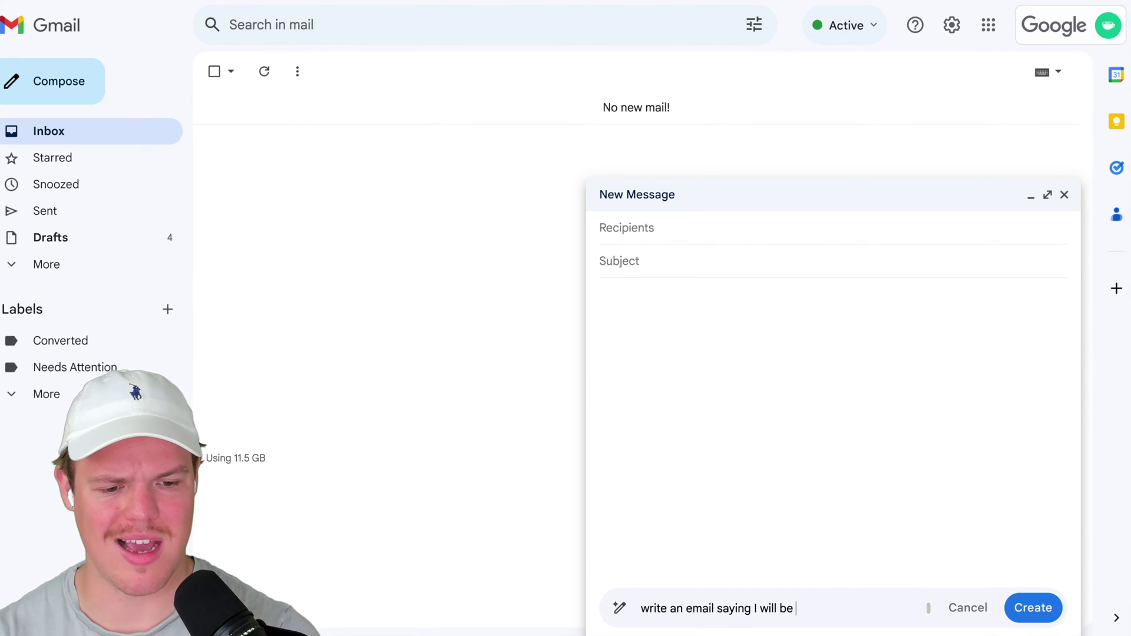
text(out of the office, thi)
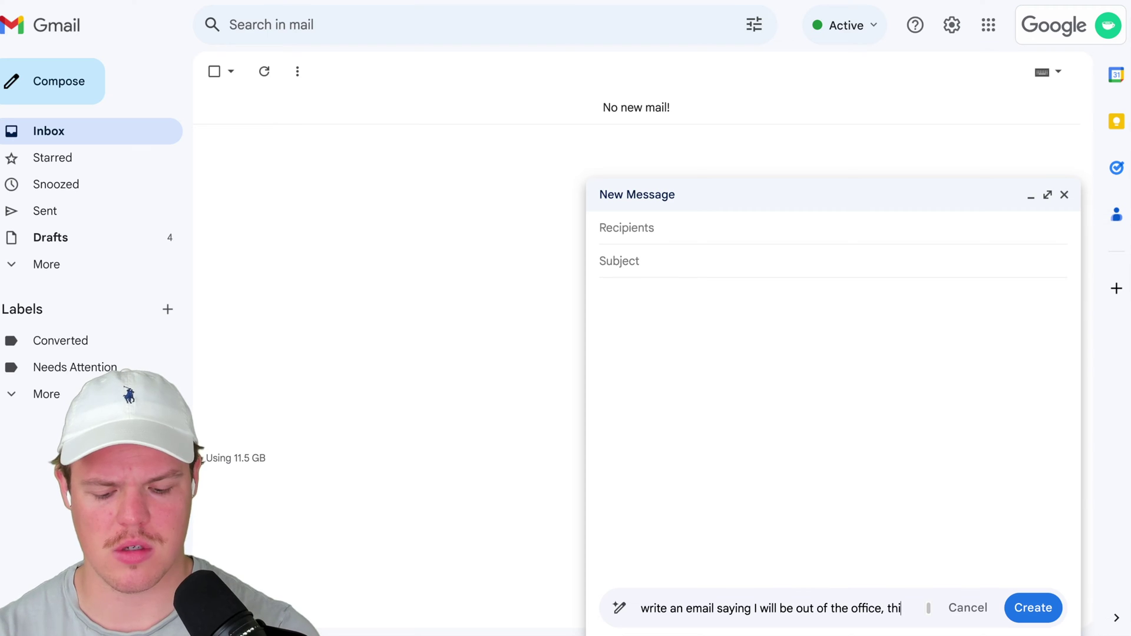
text(s friday August 3)
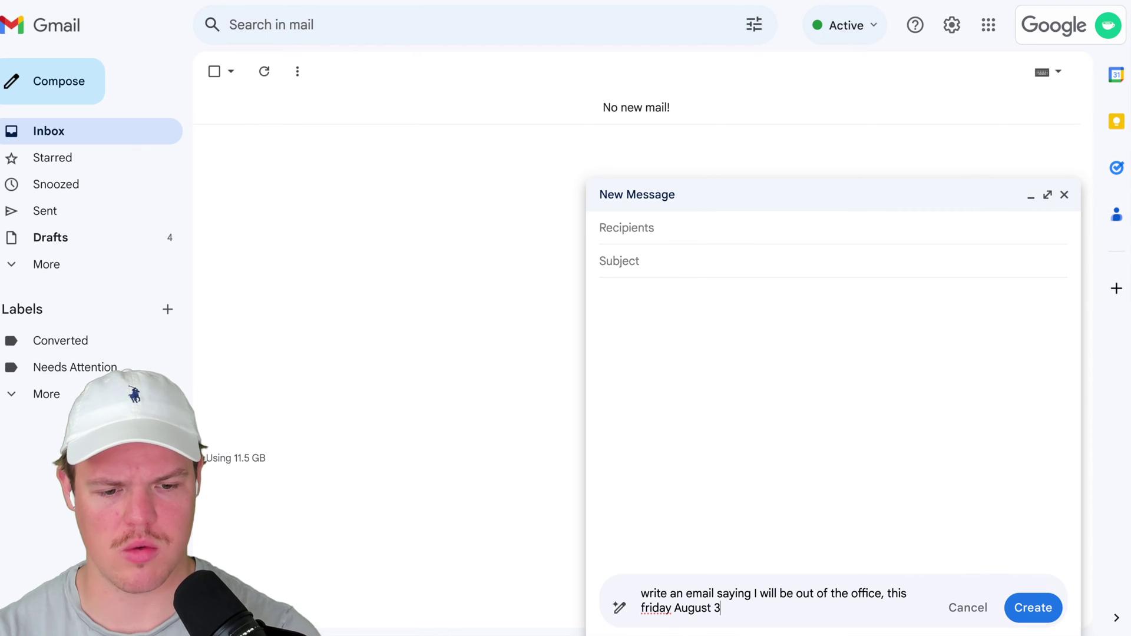
key(BackSpace)
text(21st going on a )
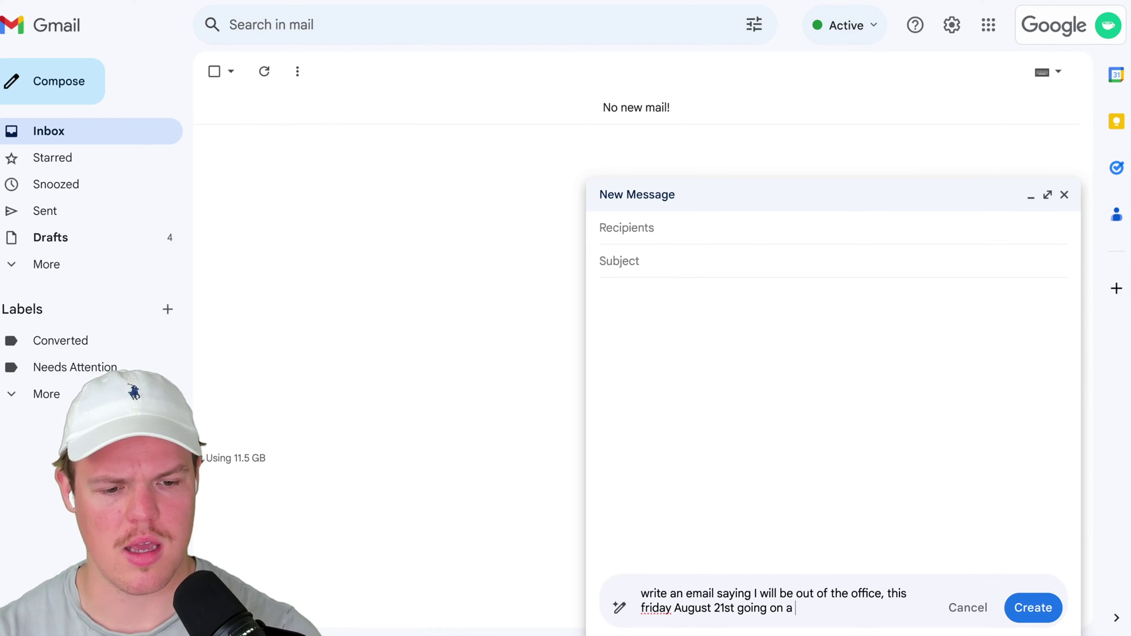
text(hike in colorado)
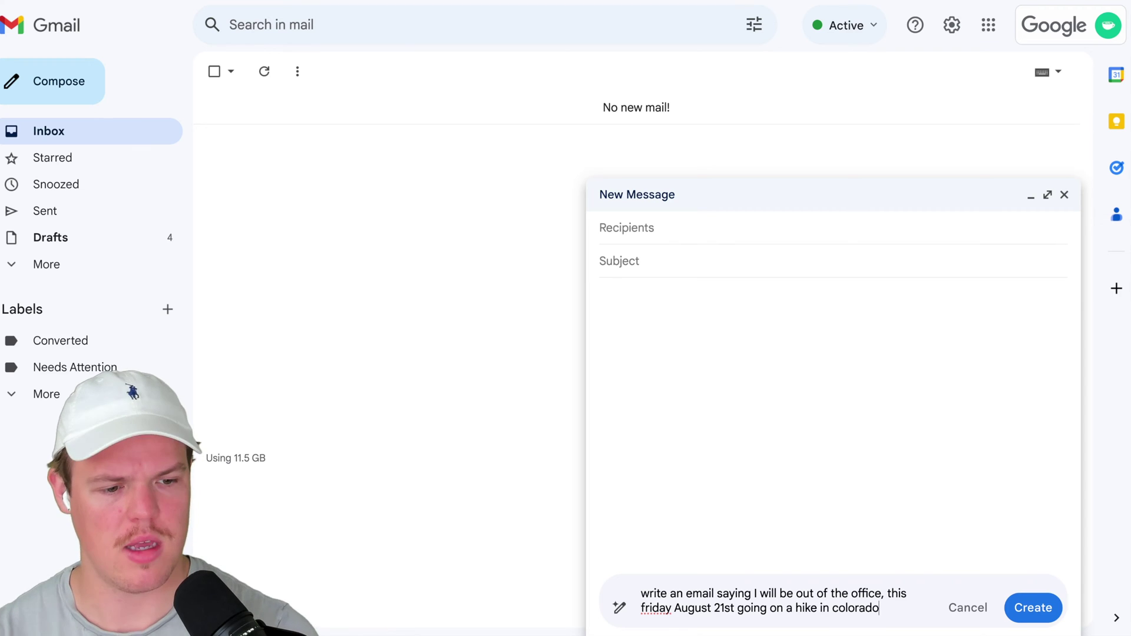
key(Return)
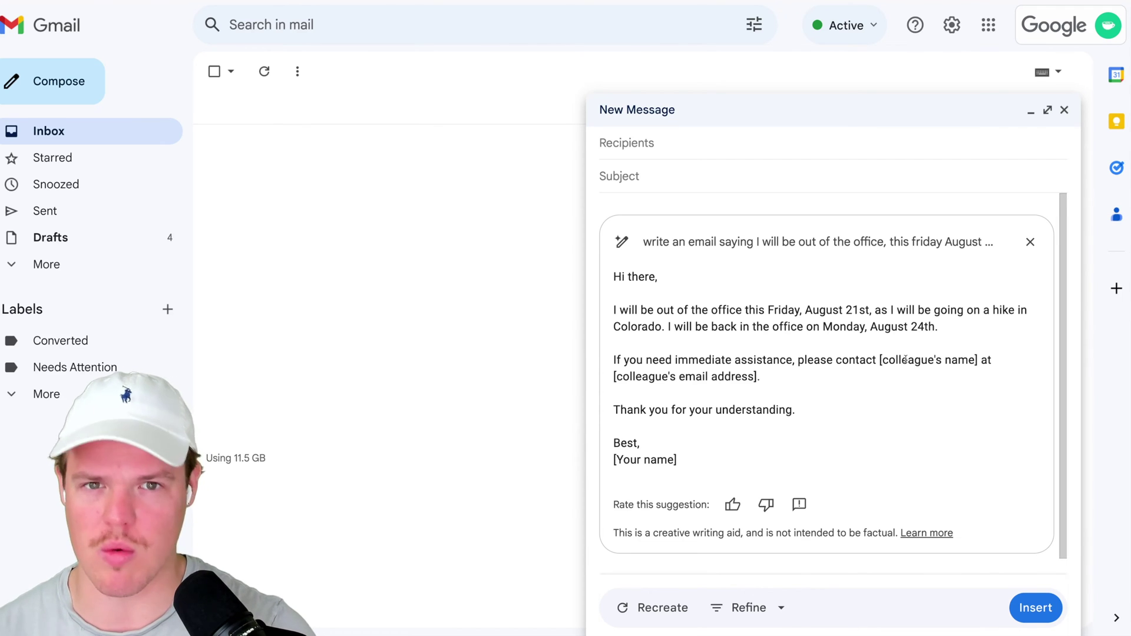
- Elaborate the out-of-office draft and insert it into the message body
click(774, 601)
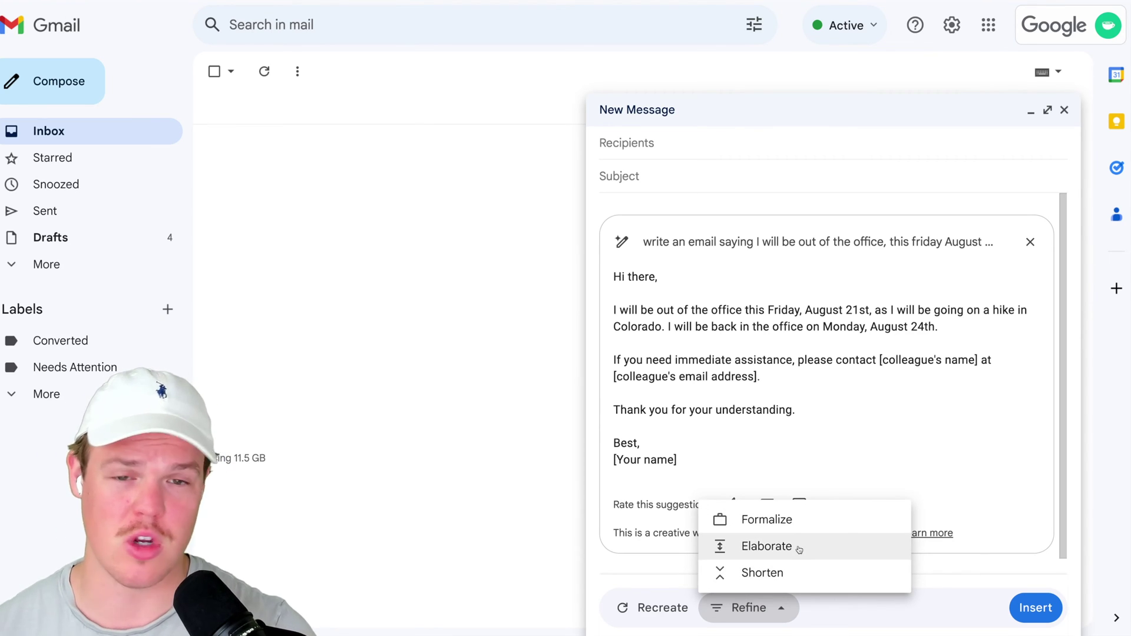
click(799, 550)
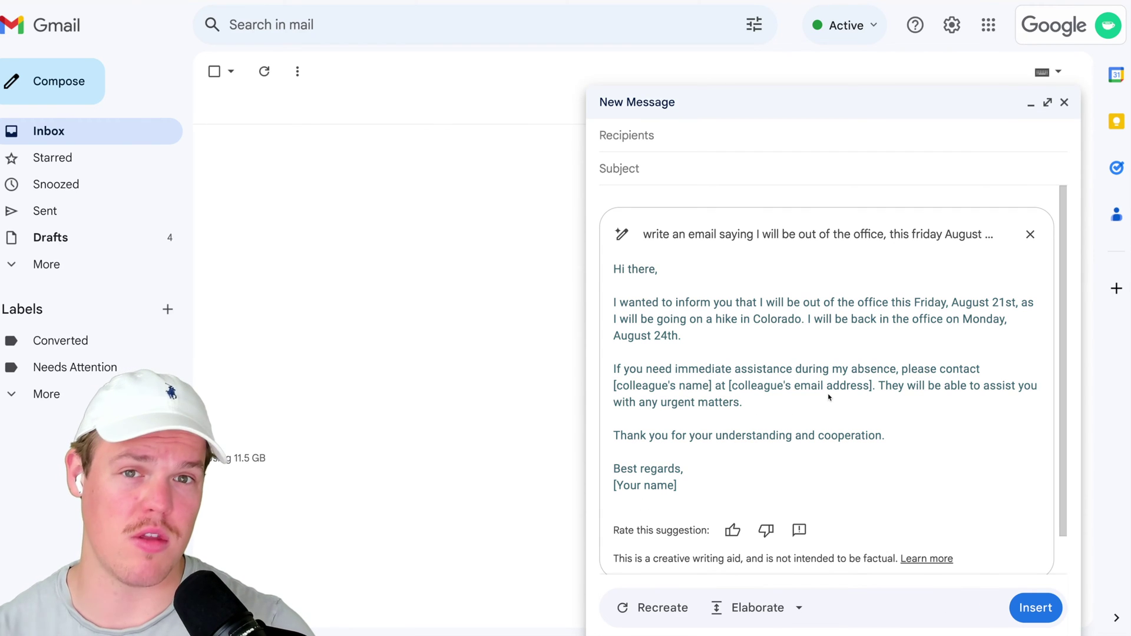
click(1015, 604)
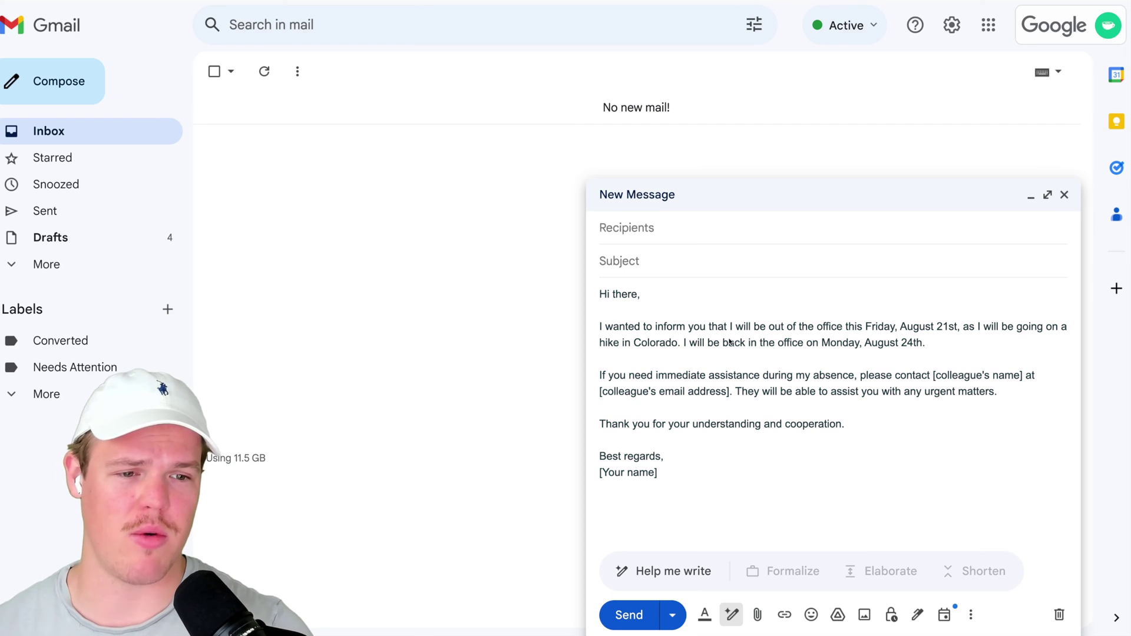
- Select text in the draft's second paragraph, then dismiss the Slides Help me visualize introduction
drag(742, 392, 661, 399)
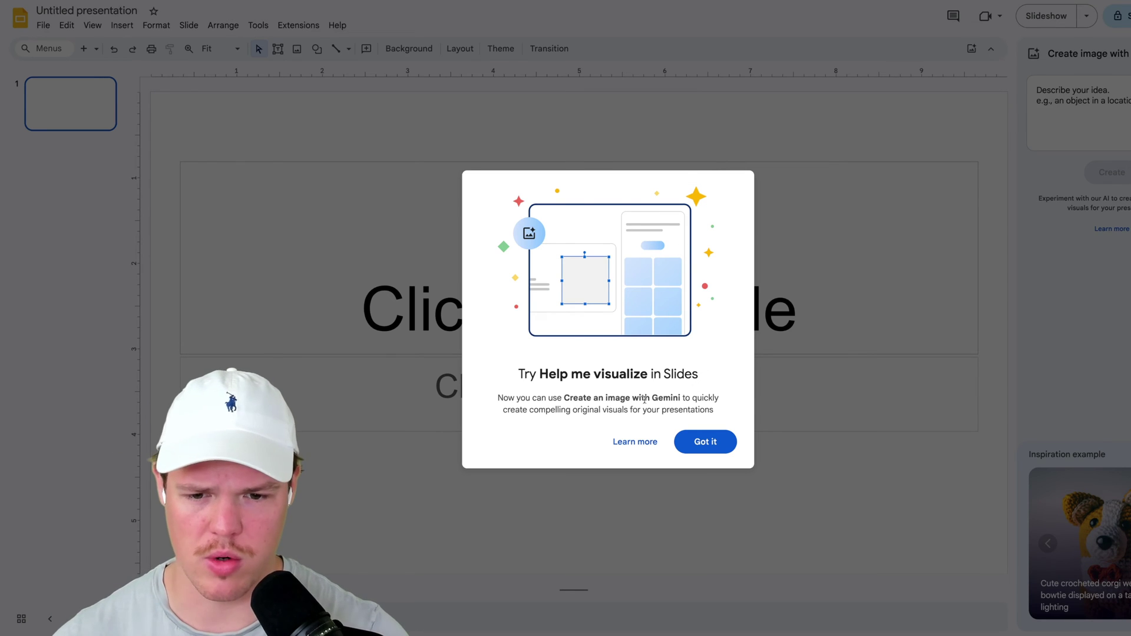
click(702, 441)
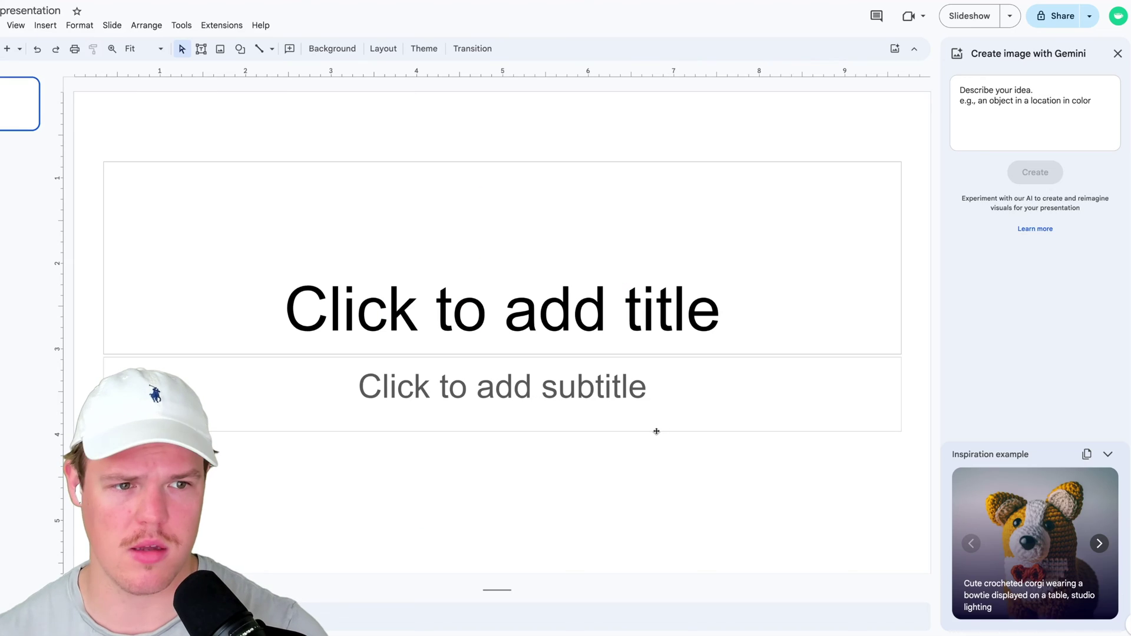
- Generate Cyberpunk-style images from a prompt describing a futuristic water bottle
click(1012, 117)
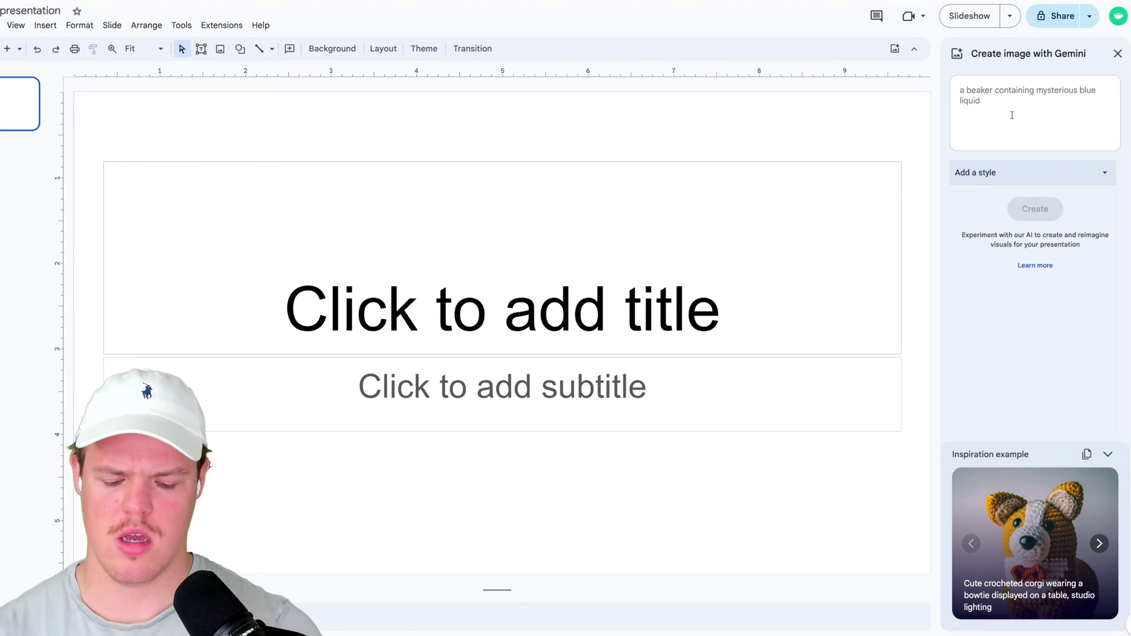
text(Create me an )
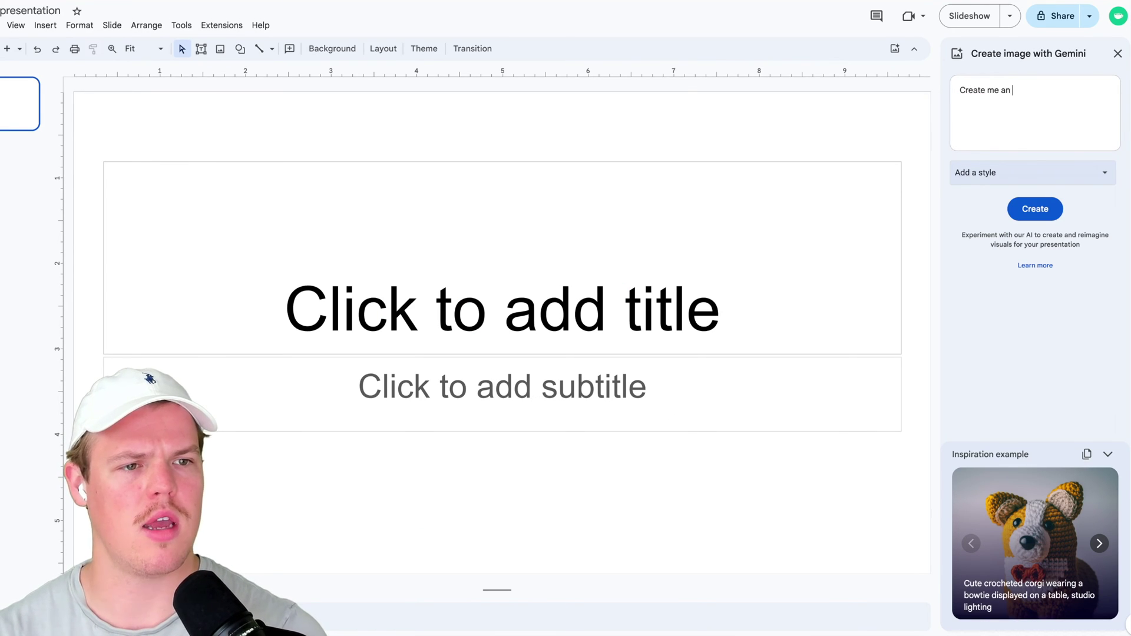
text(image of)
key(ctrl+alt+equal)
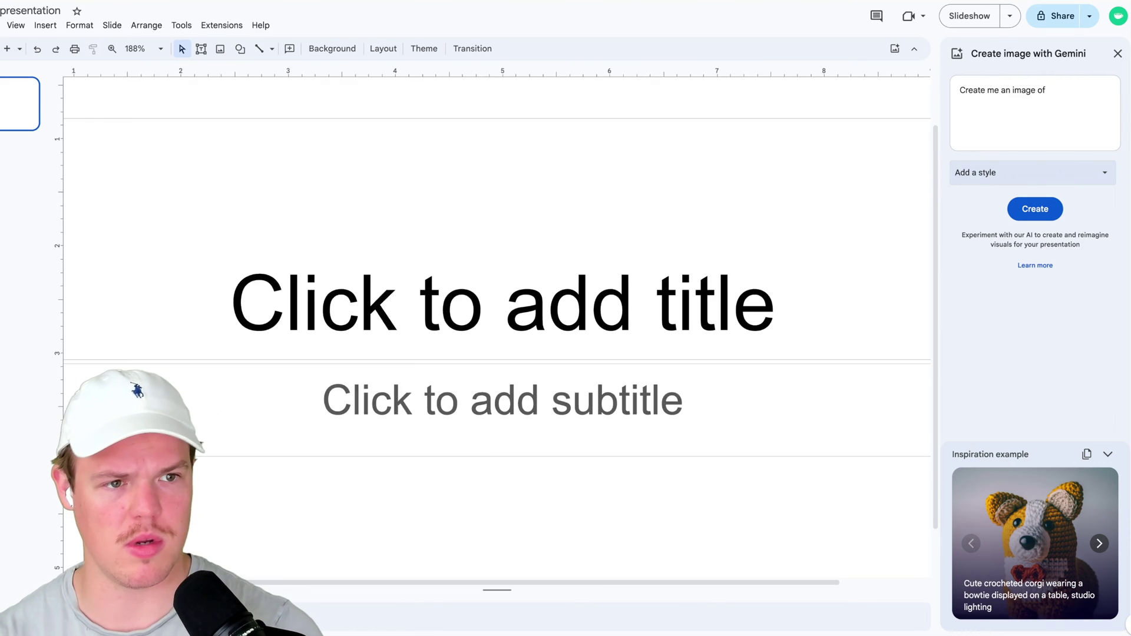
key(ctrl+alt+minus)
key(ctrl+alt+minus)
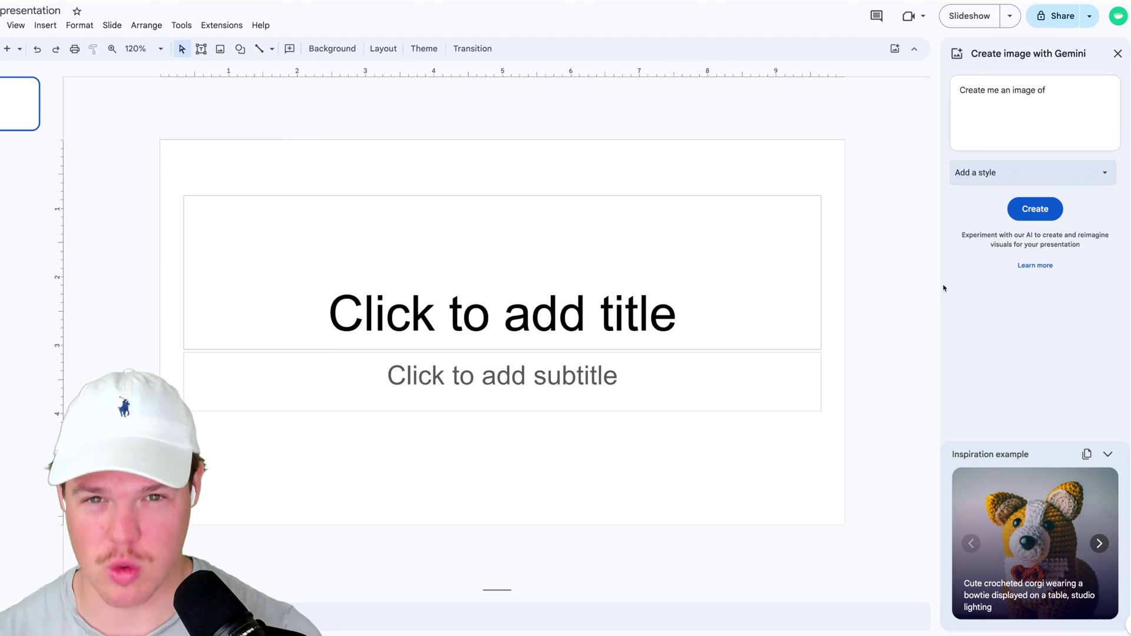
text(a)
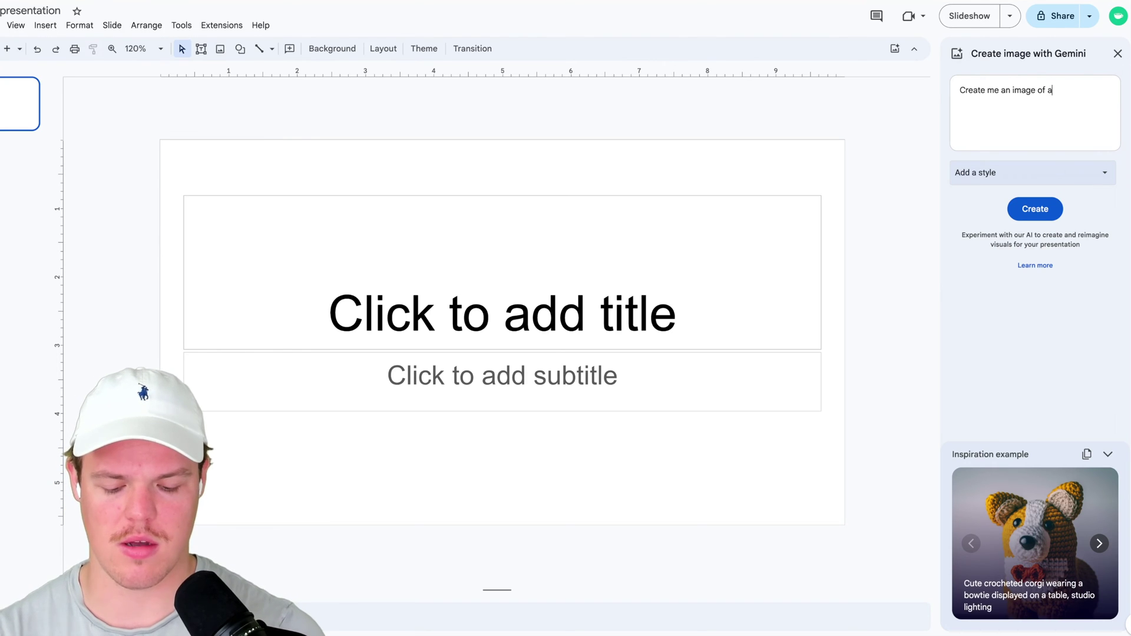
text( water bottle form 20)
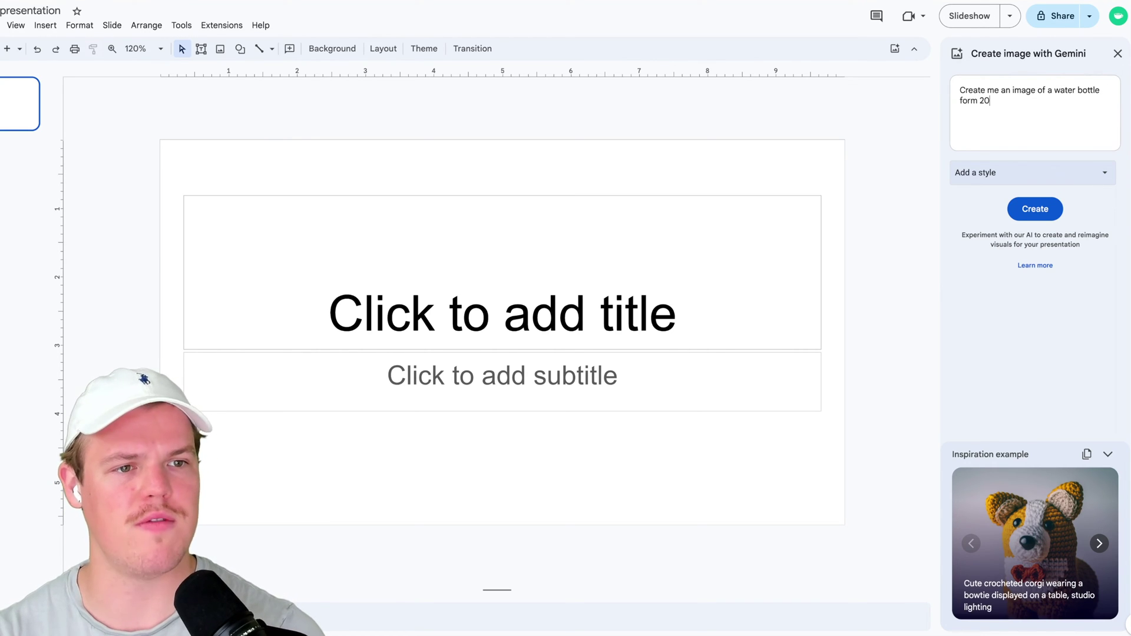
text(20)
key(BackSpace)
key(BackSpace)
text(60)
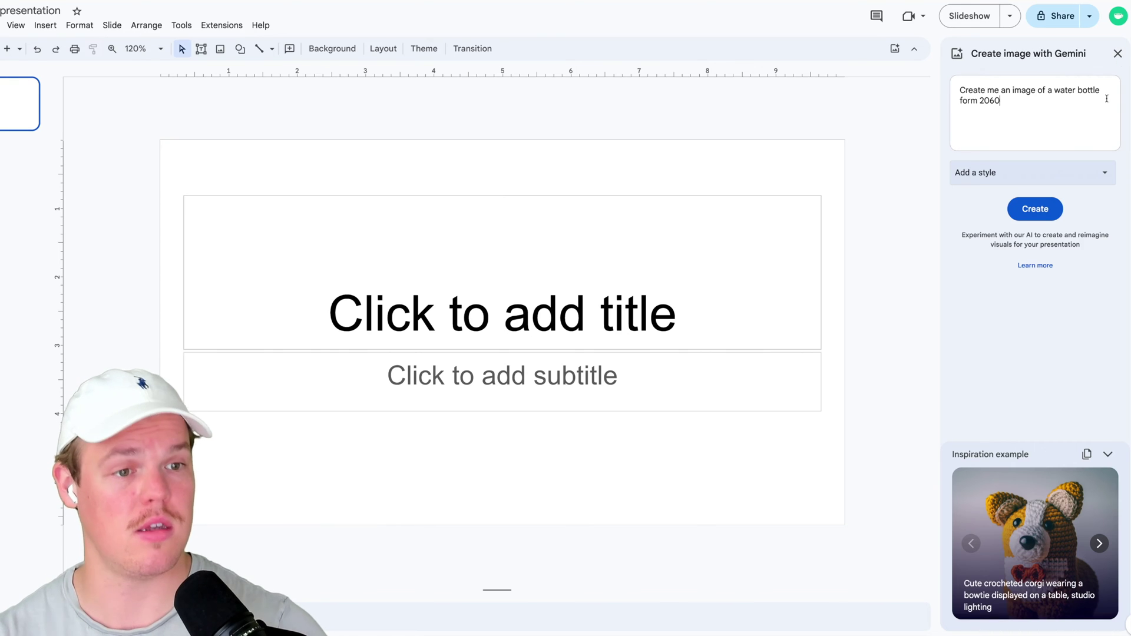
click(1072, 175)
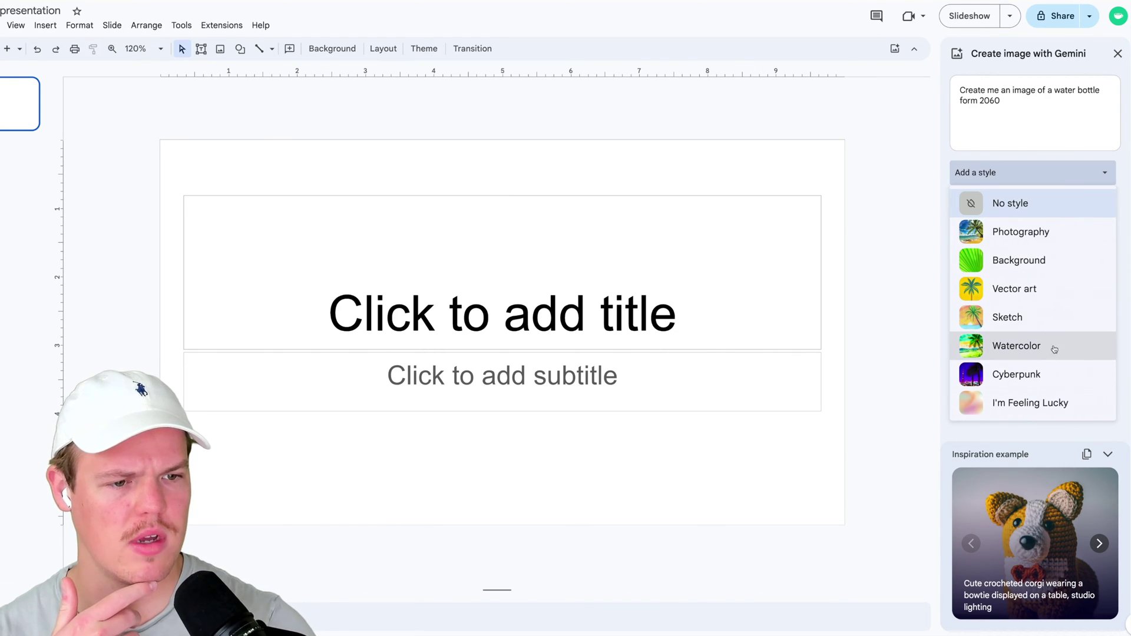
click(1044, 374)
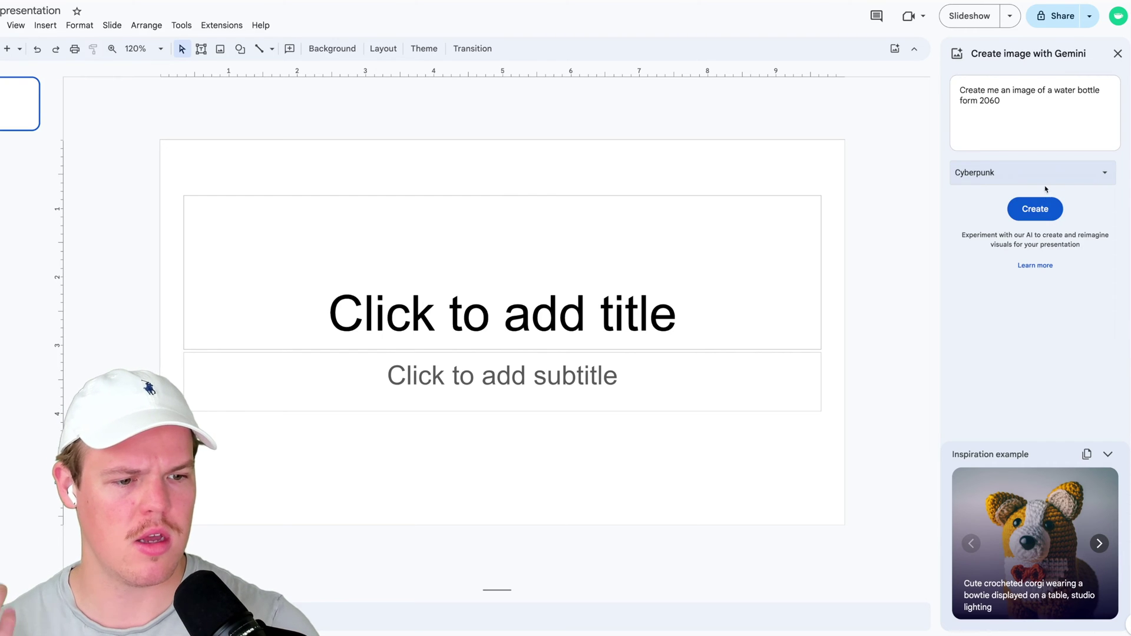
click(1035, 209)
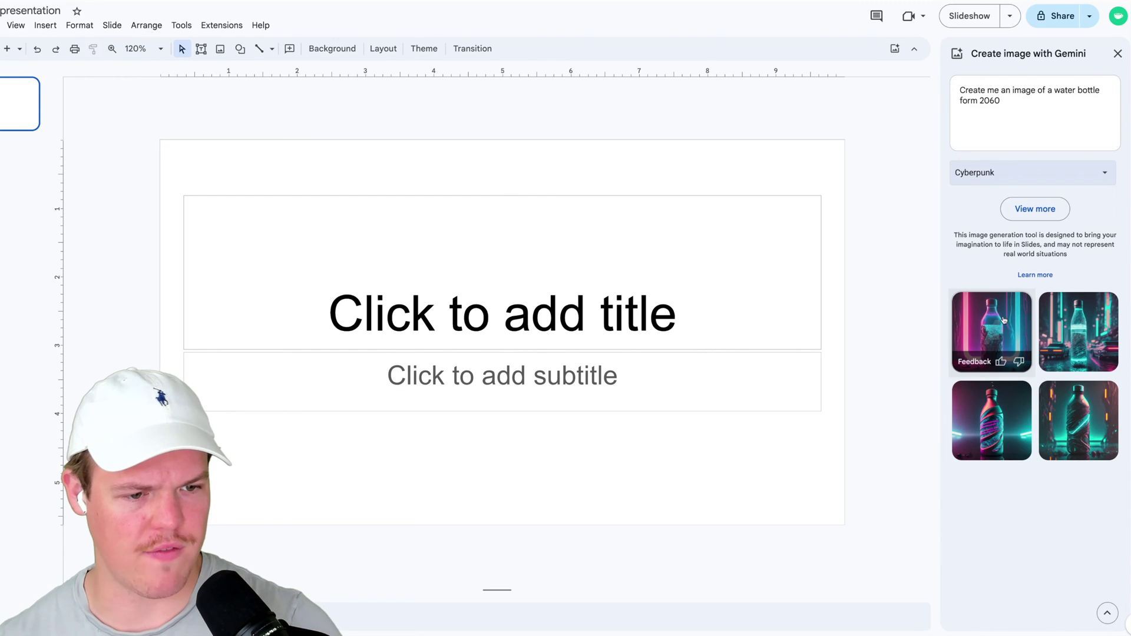
- Insert the fourth bottle image, shrink it, and place it at the slide's upper left
click(1071, 416)
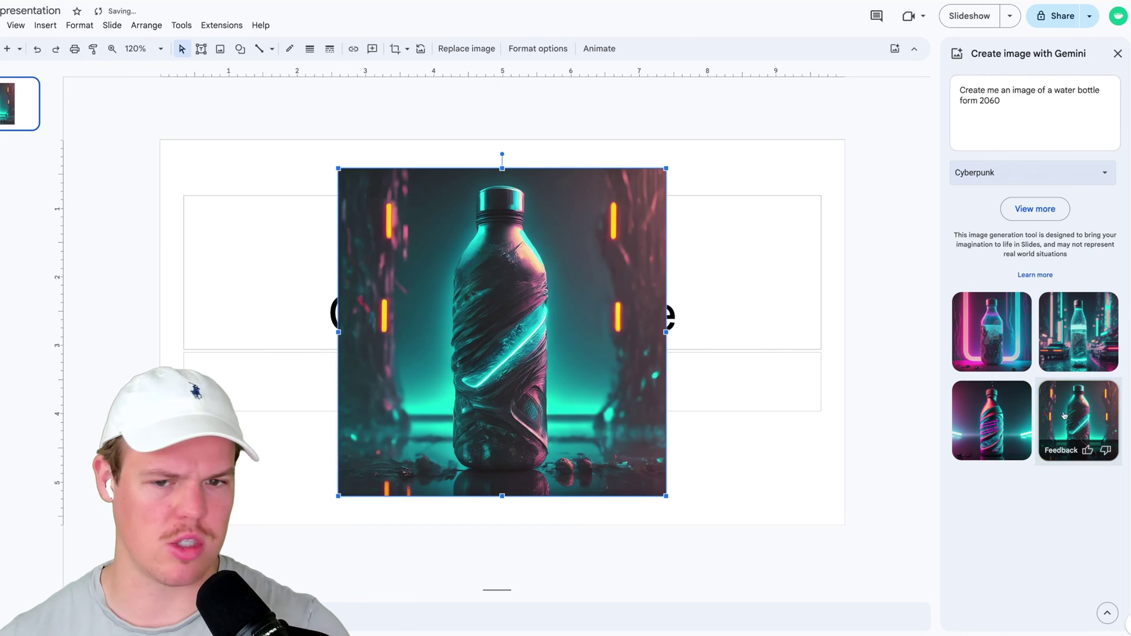
drag(668, 498, 527, 357)
drag(711, 300, 306, 234)
click(100, 236)
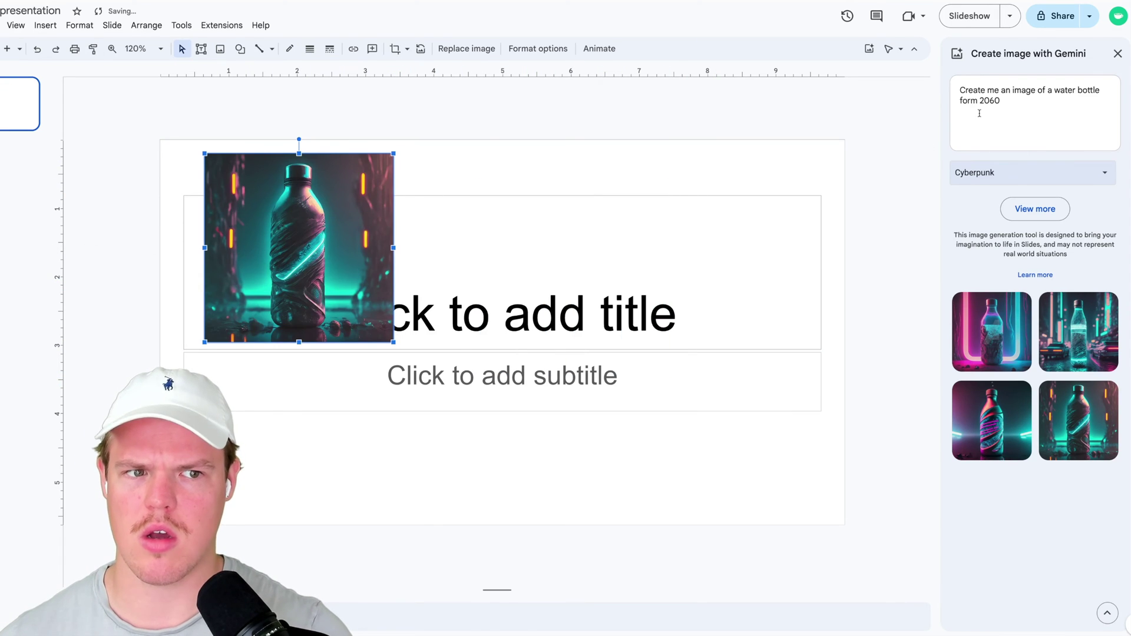
- Replace the prompt with 'create an image of san francisco' and generate Photography-style images
drag(980, 111, 918, 81)
key(BackSpace)
text(cr)
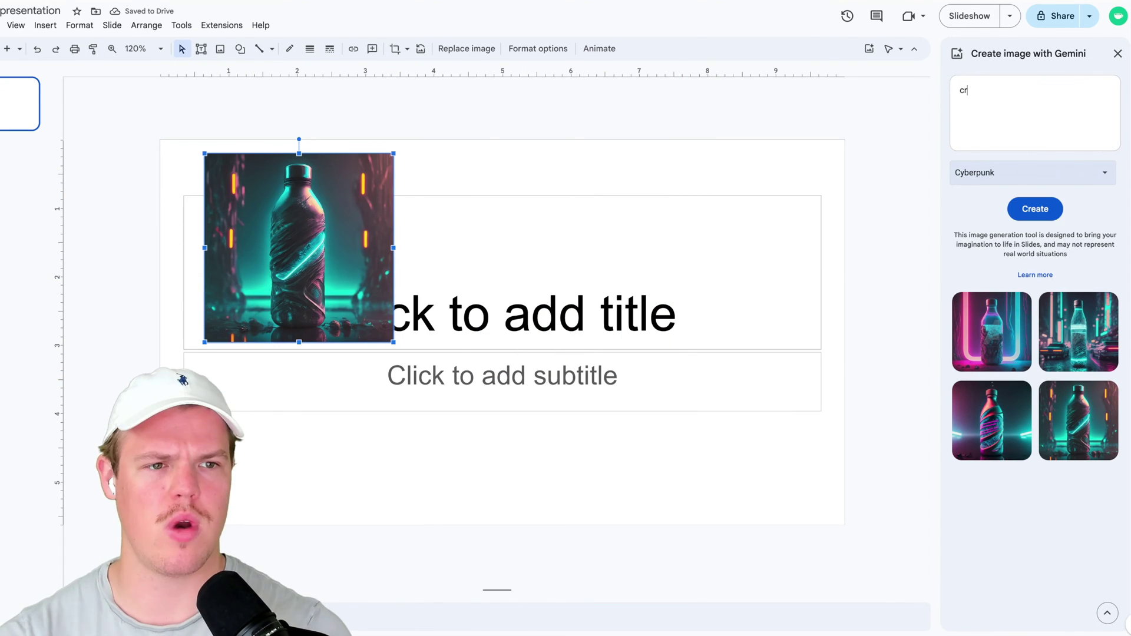
text(eate an image of san francisco)
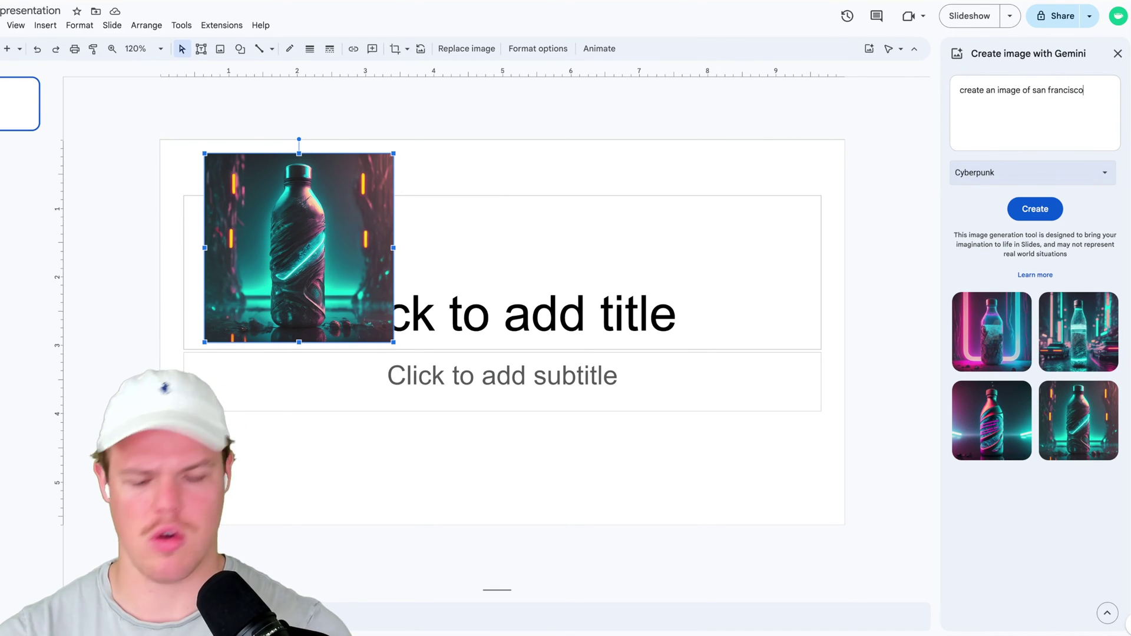
click(990, 172)
click(1021, 231)
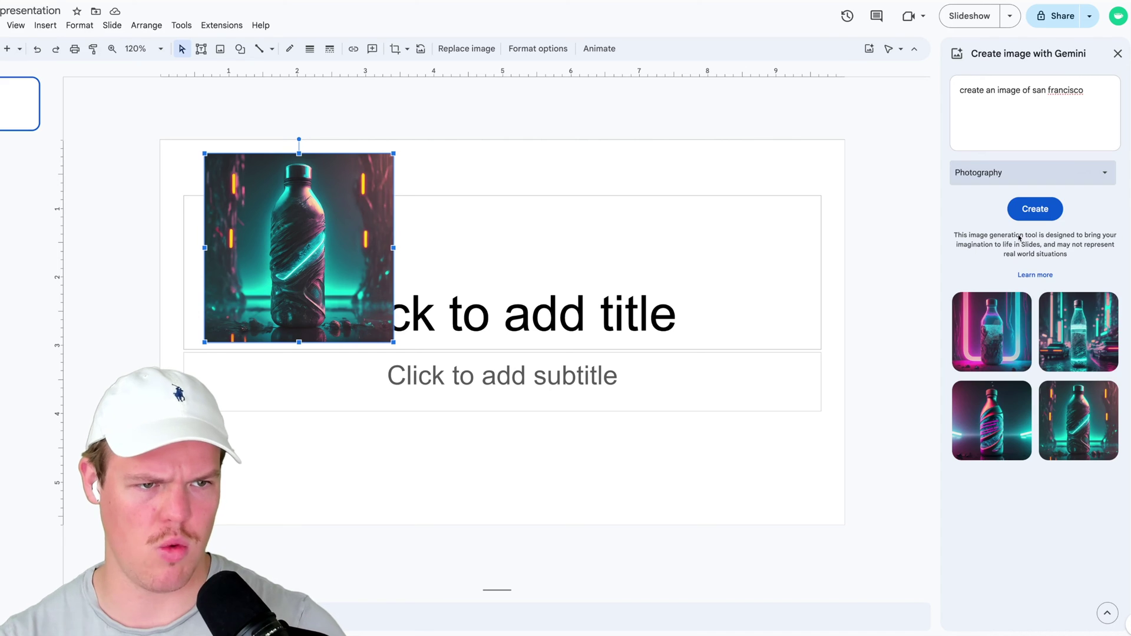
click(1038, 213)
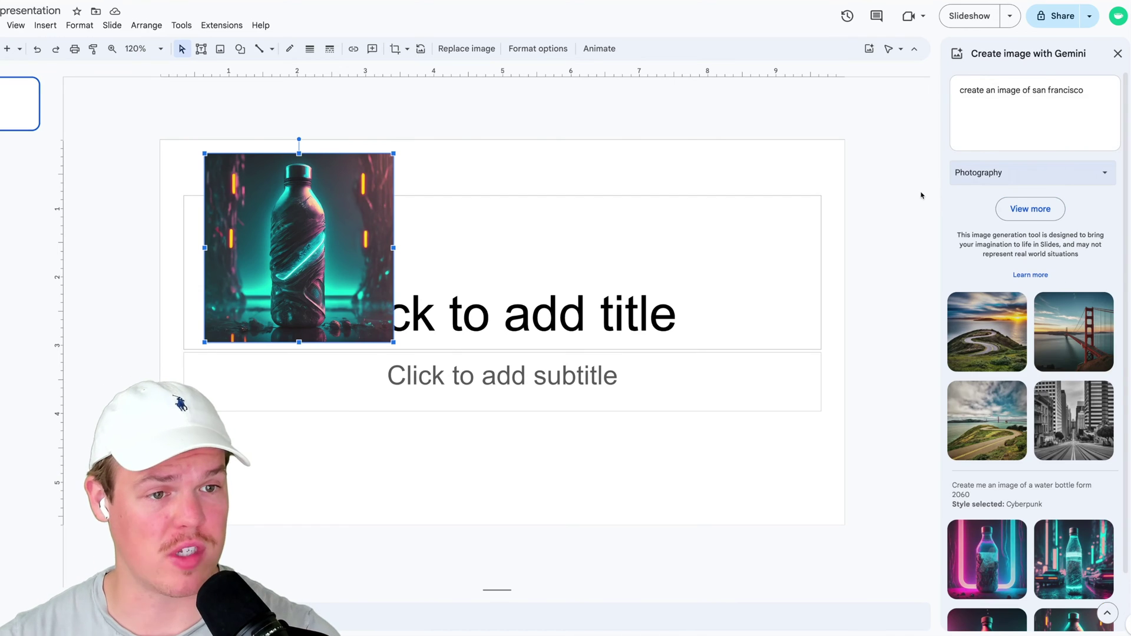
- Insert the Golden Gate Bridge image, shrink it, and position it at the title's right end
click(1082, 330)
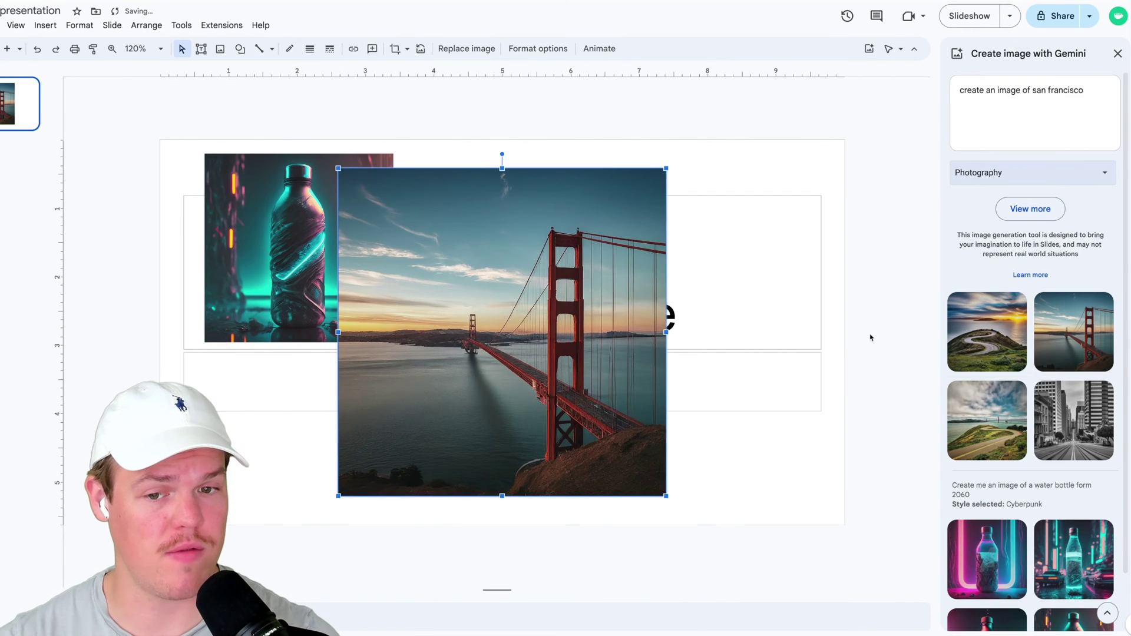
drag(602, 341, 693, 321)
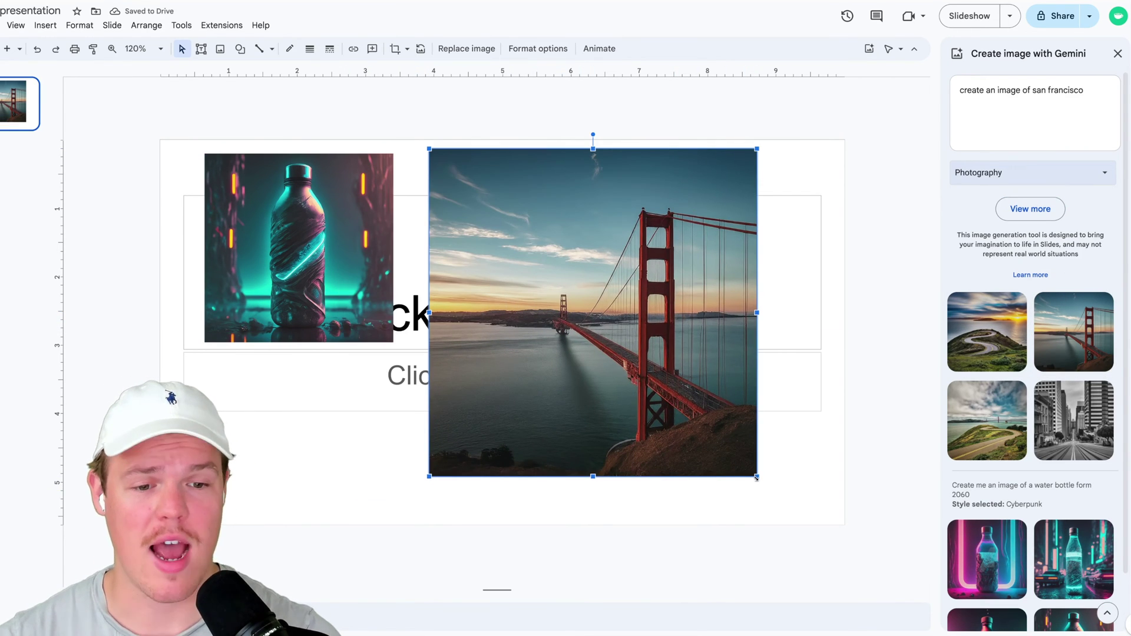
drag(754, 473, 643, 362)
drag(555, 345, 672, 387)
drag(755, 199, 702, 253)
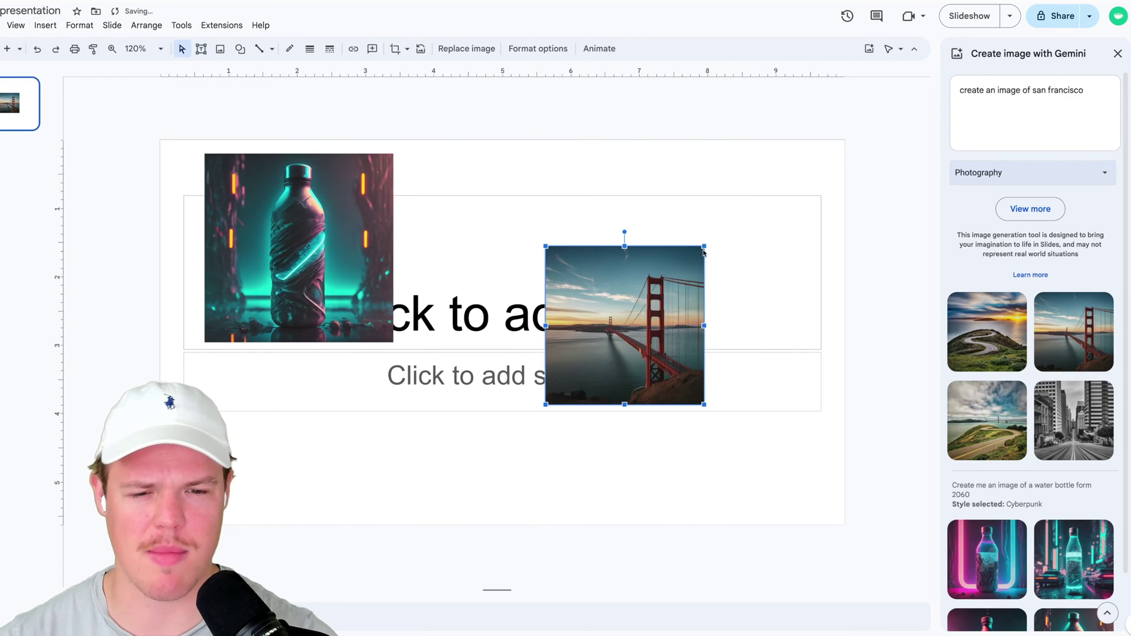
drag(643, 287, 738, 237)
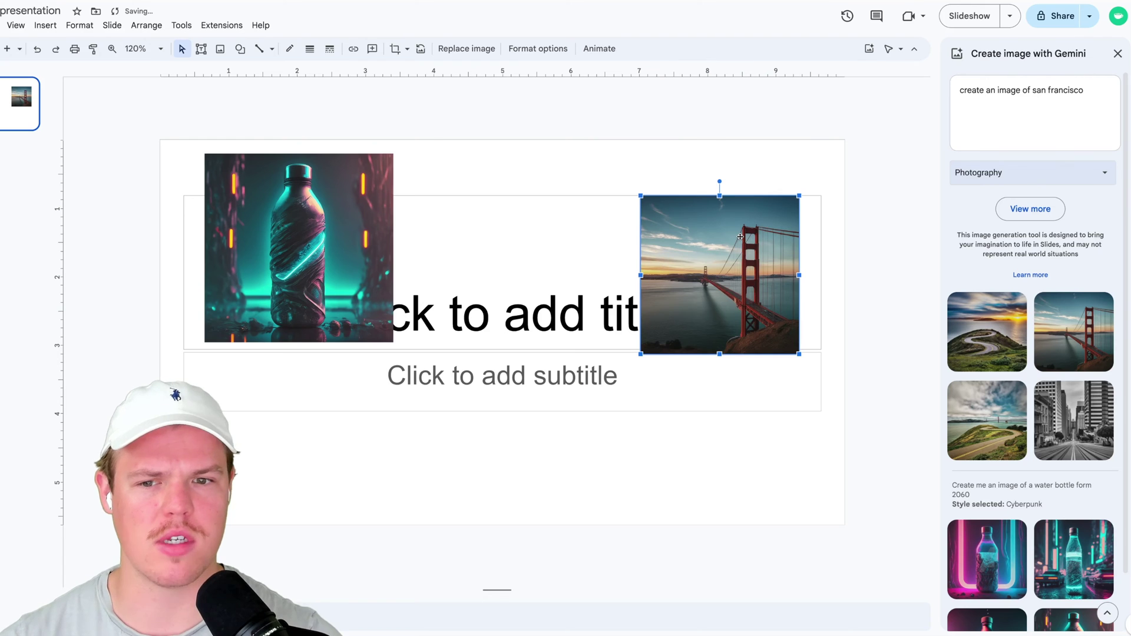
drag(741, 237, 557, 246)
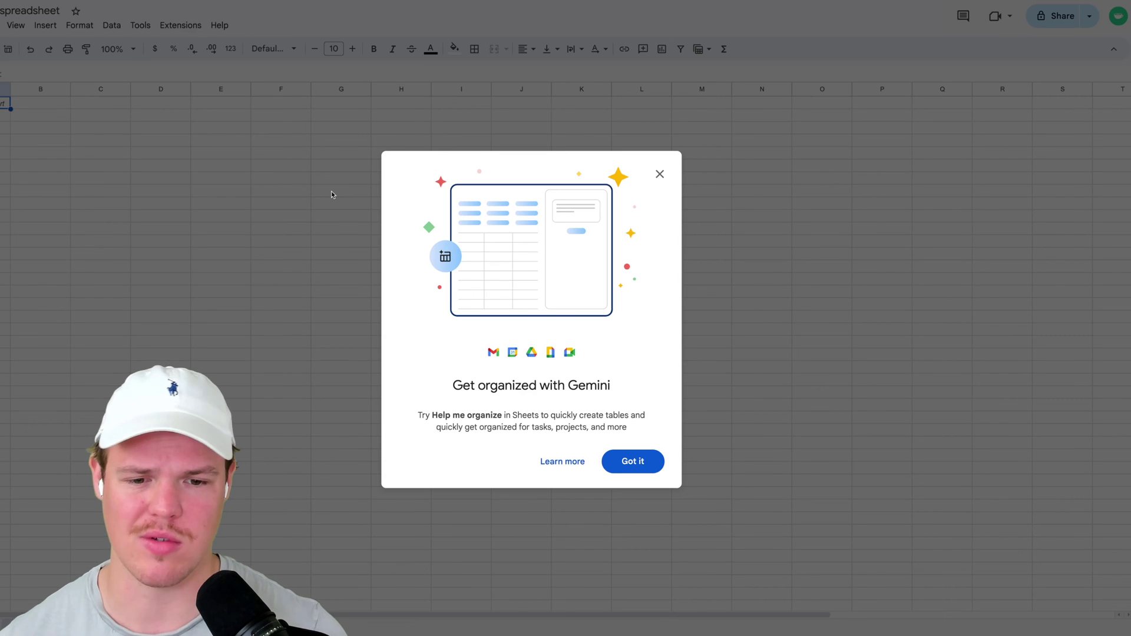
- Use Help me organize with 'Tracking tasks for a project to build a new website' and insert the generated table
click(633, 461)
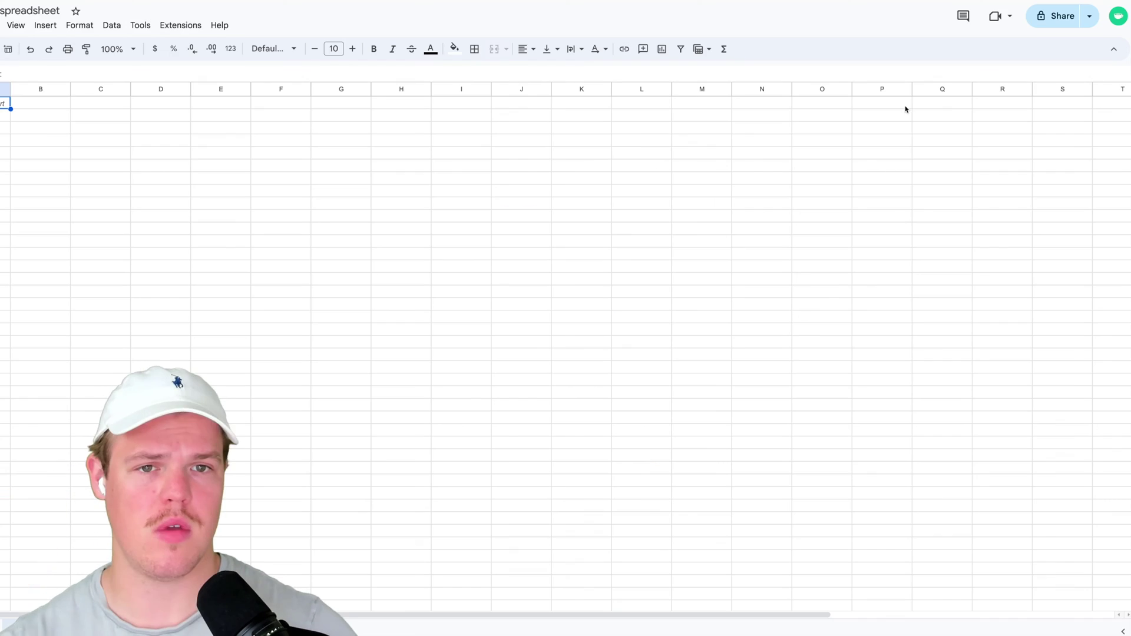
click(10, 50)
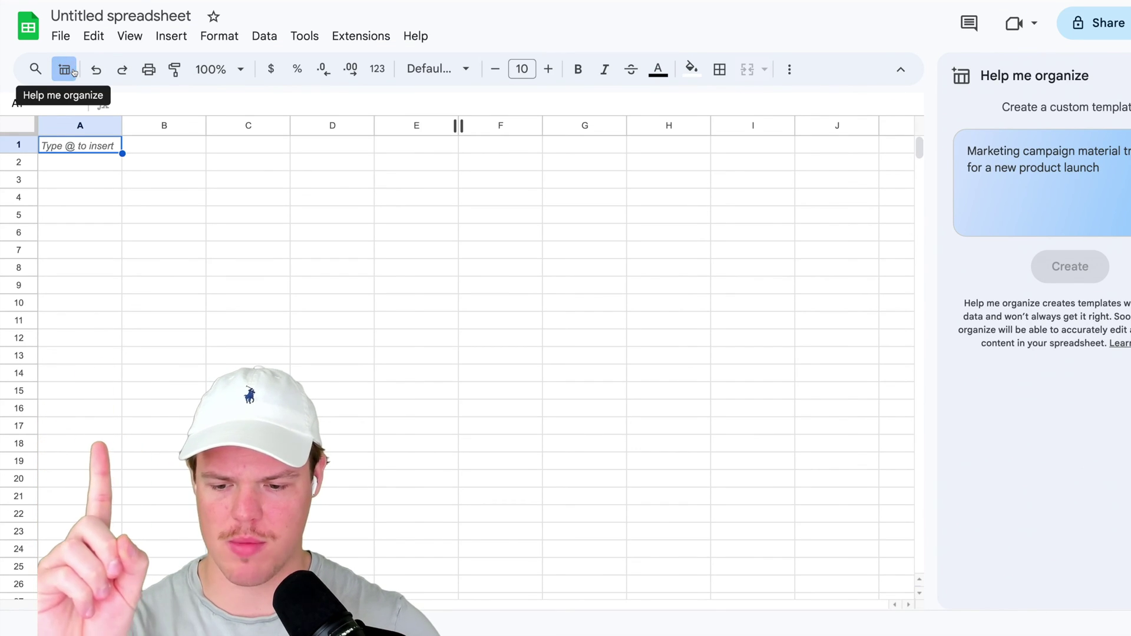
click(976, 152)
text(Tracking tasks for a project to build a new website)
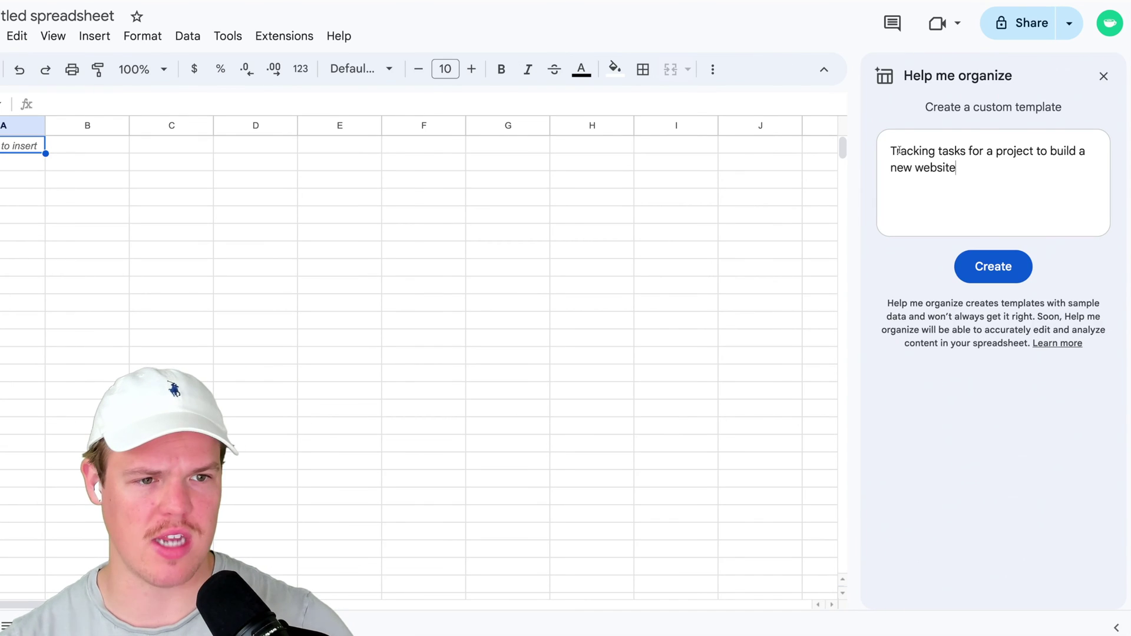
click(1009, 268)
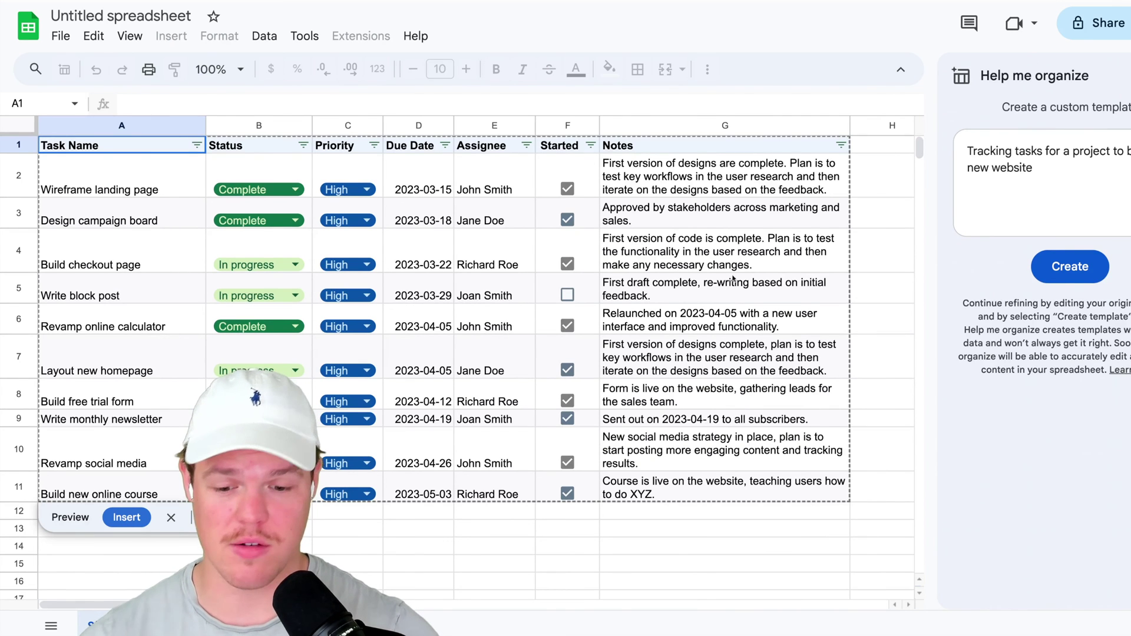
click(127, 517)
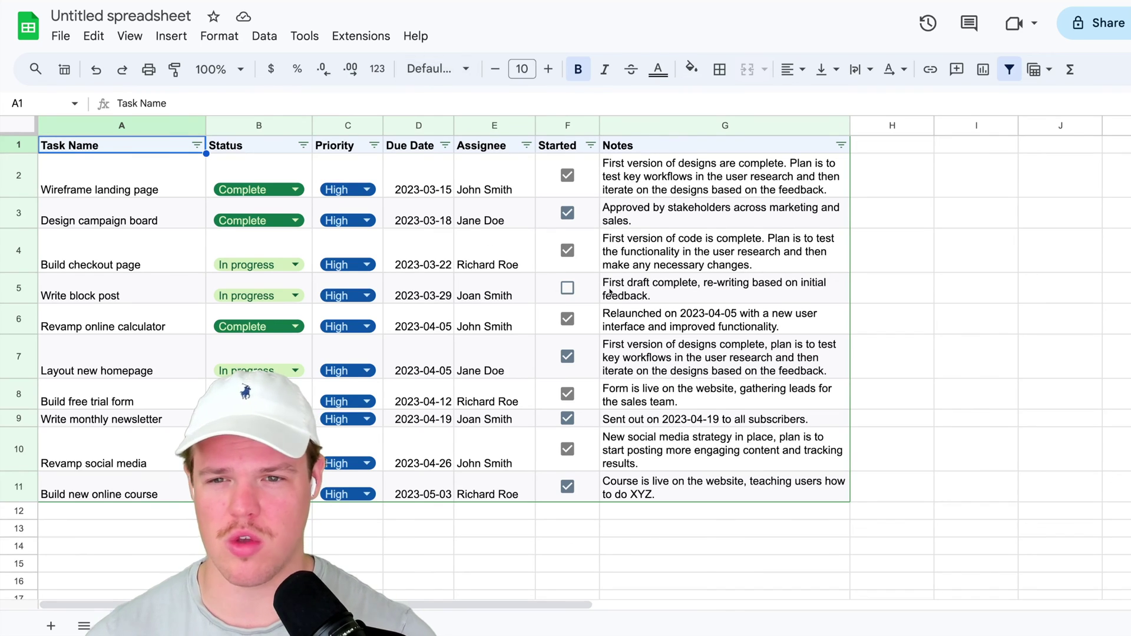
- Review the inserted ten-task tracker and check the Status and Priority dropdown options for the first task
click(892, 297)
click(867, 371)
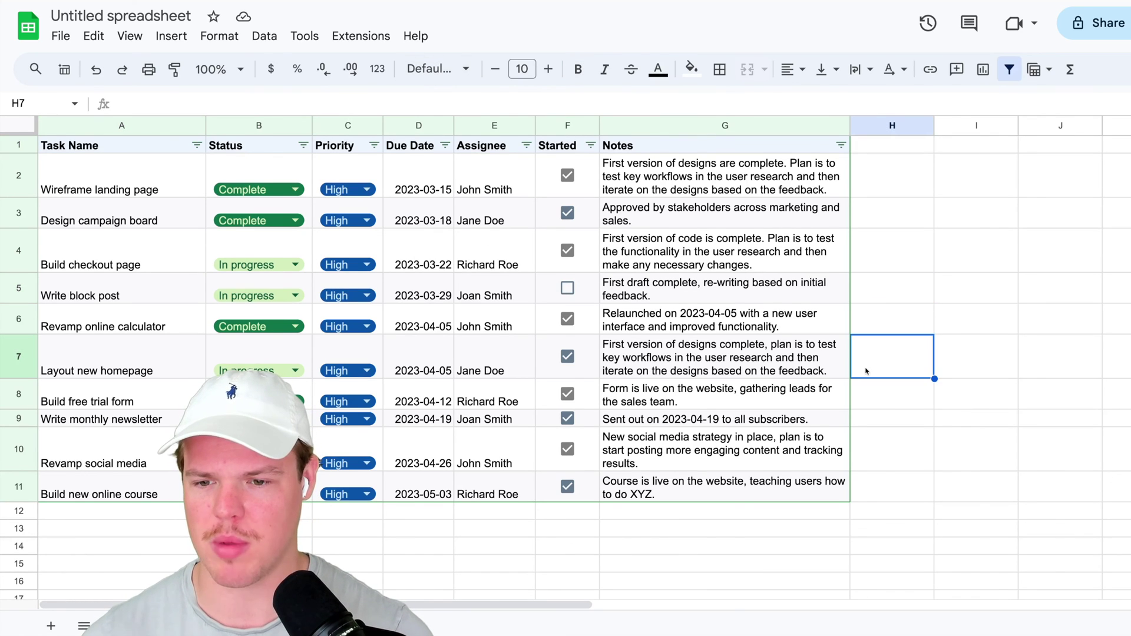
click(279, 187)
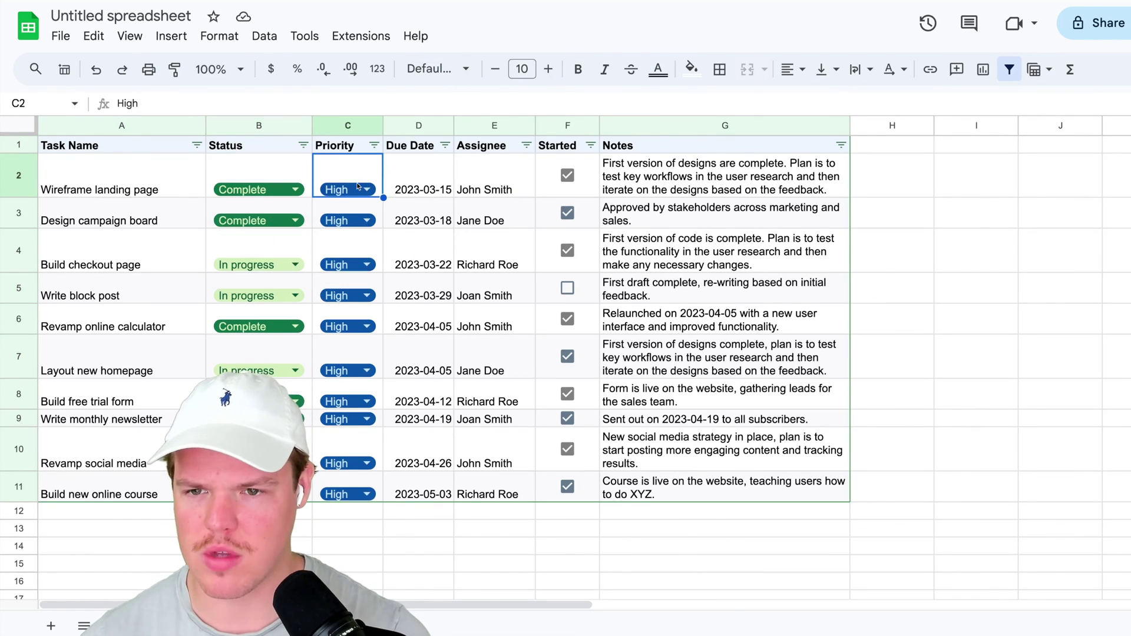
click(357, 186)
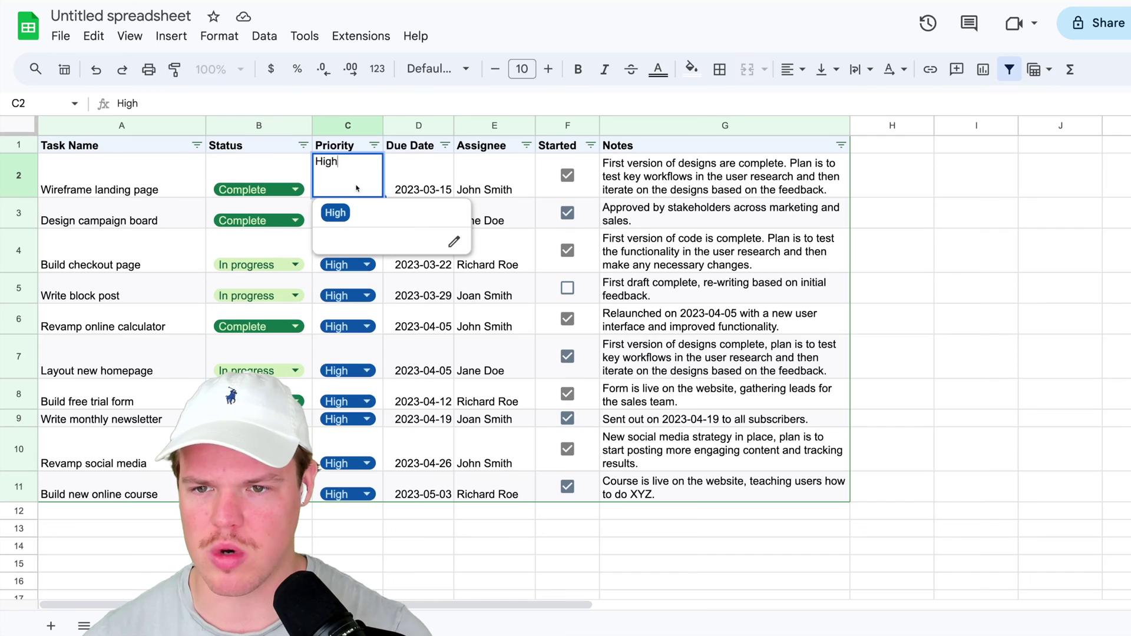
click(949, 263)
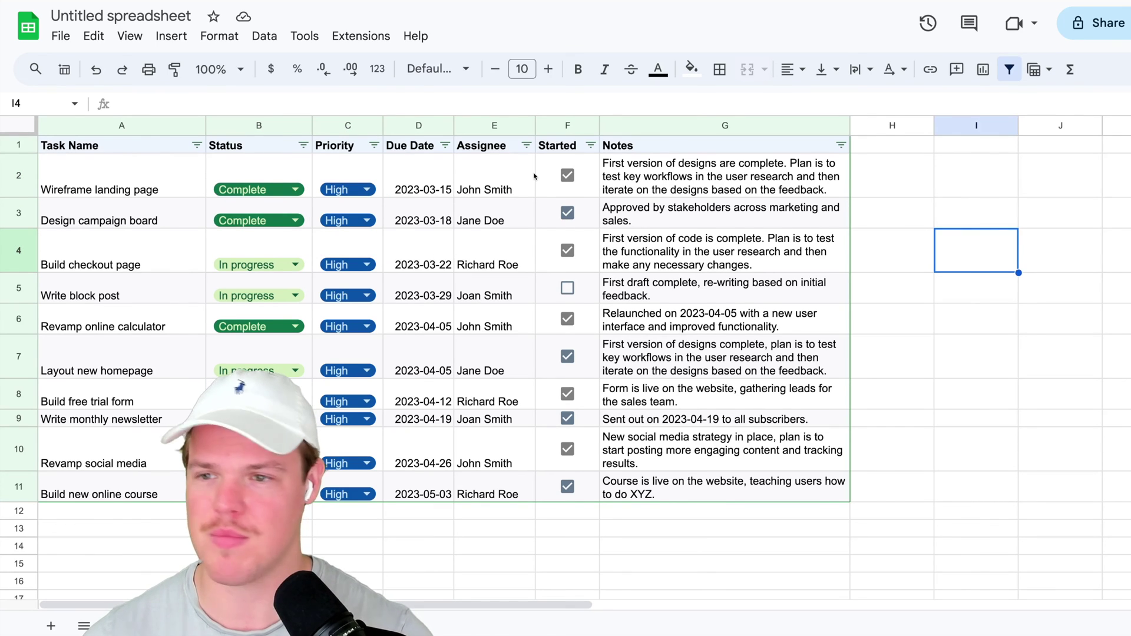